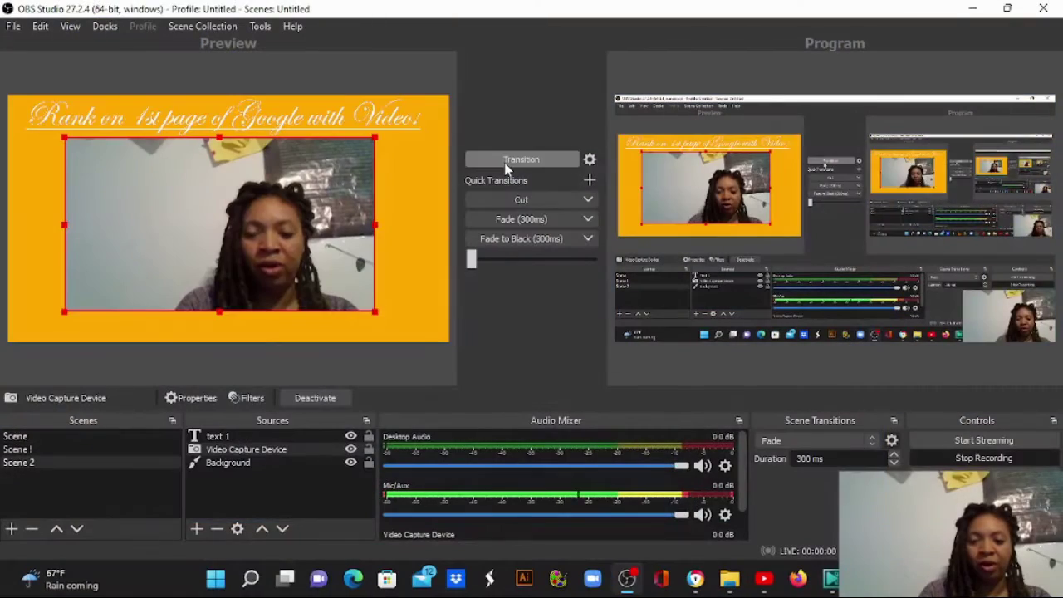
Switch to AVG Secure Browser, open ads.google.com and go to the Google Ads sign-in
mouse_move(692, 583)
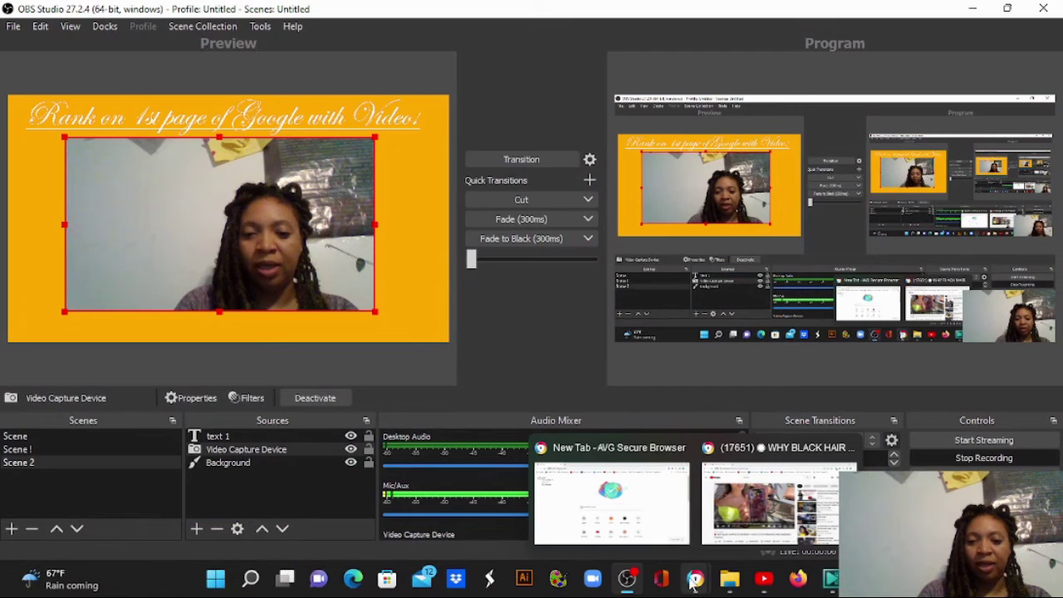
left_click(594, 492)
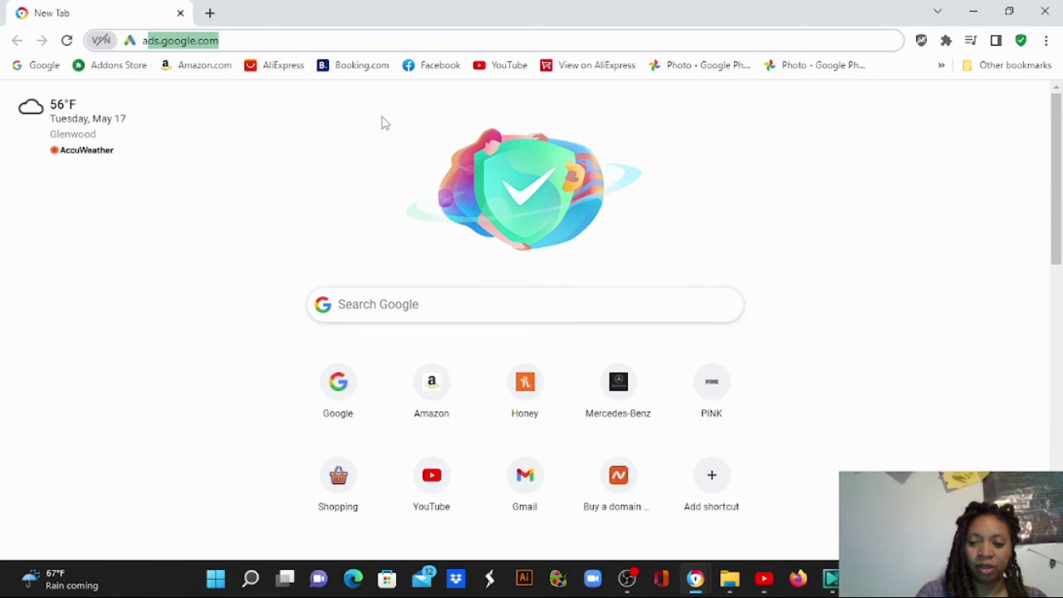
key("Return")
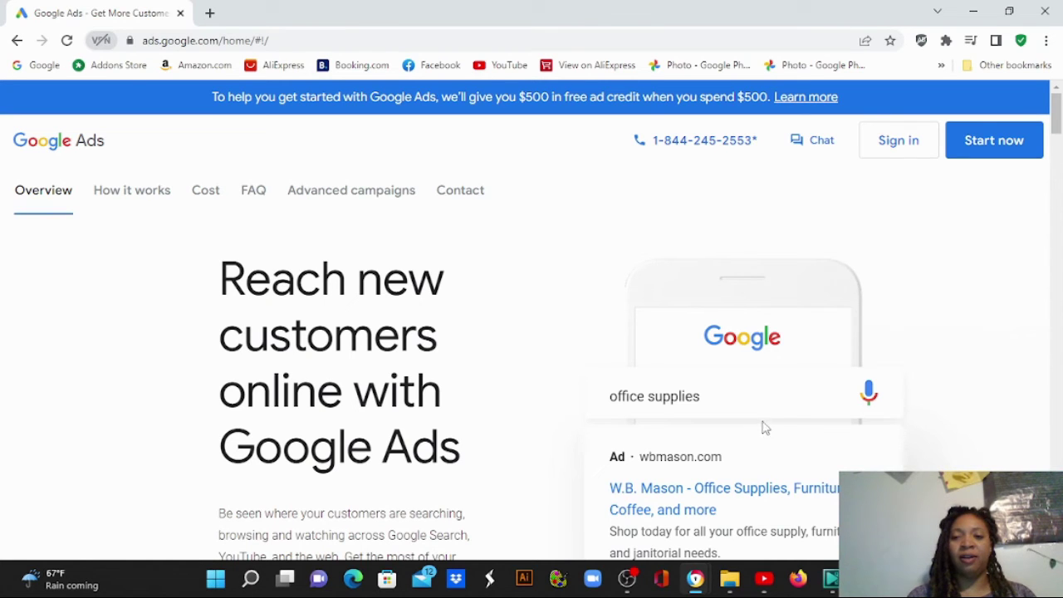
scroll(1057, 112, "down", 3)
scroll(1056, 104, "up", 3)
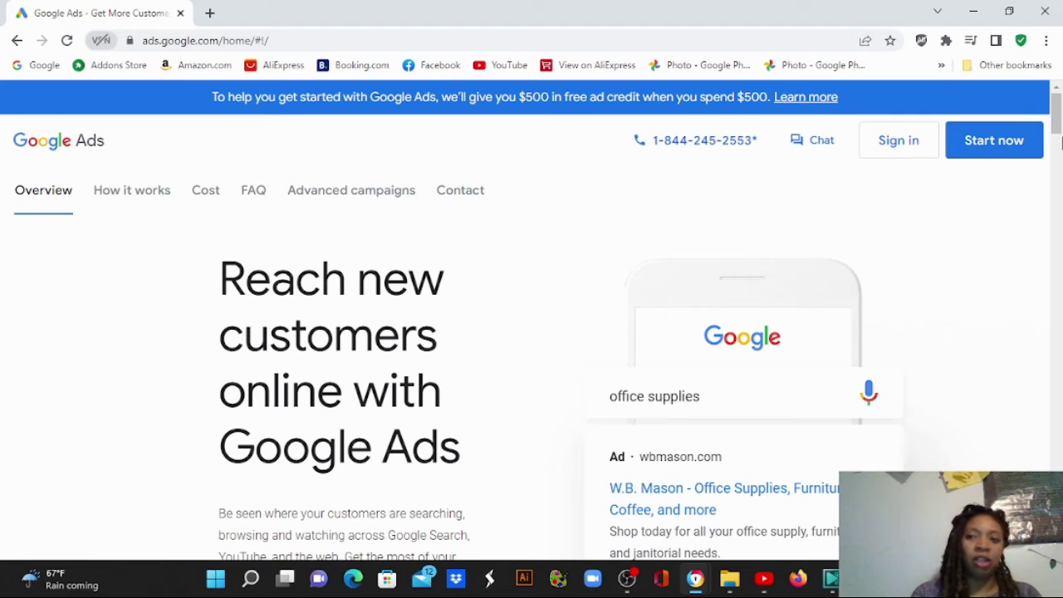
left_click(911, 141)
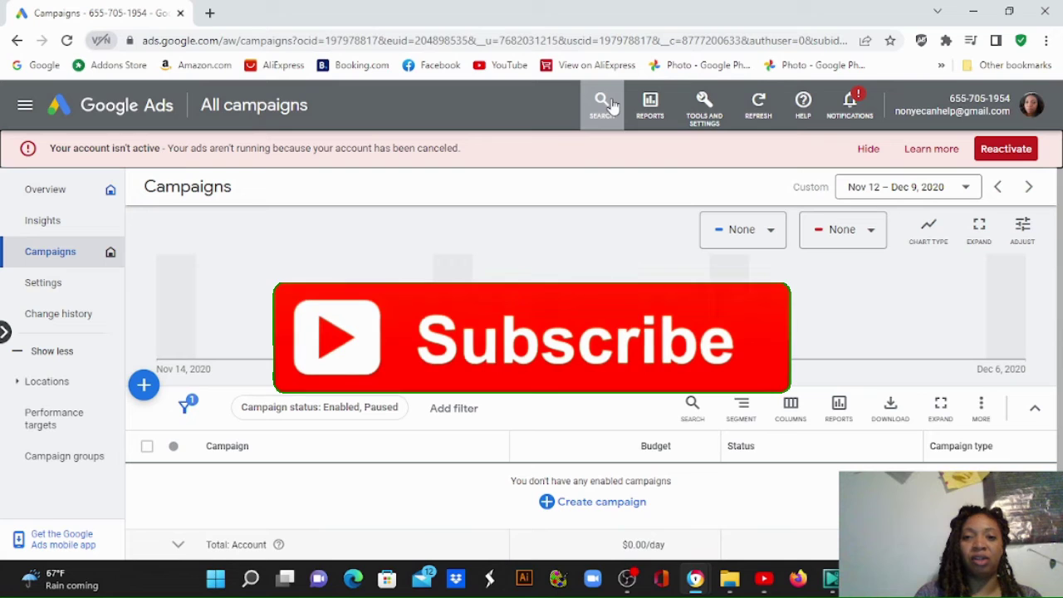
Open Keyword Planner's Discover new keywords form and add "mobile braider near me" as the keyword
left_click(701, 116)
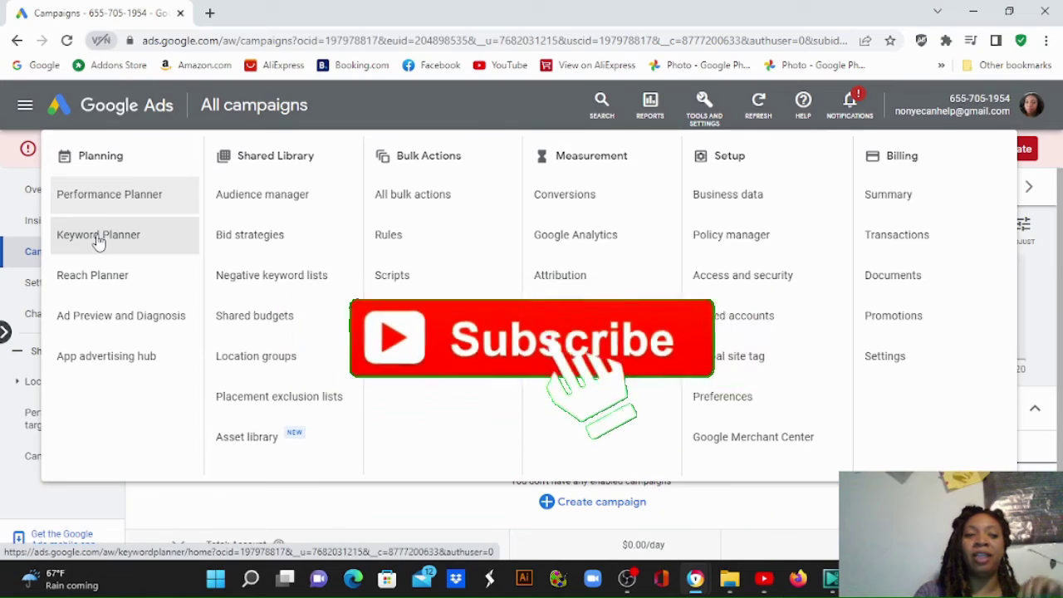
left_click(98, 238)
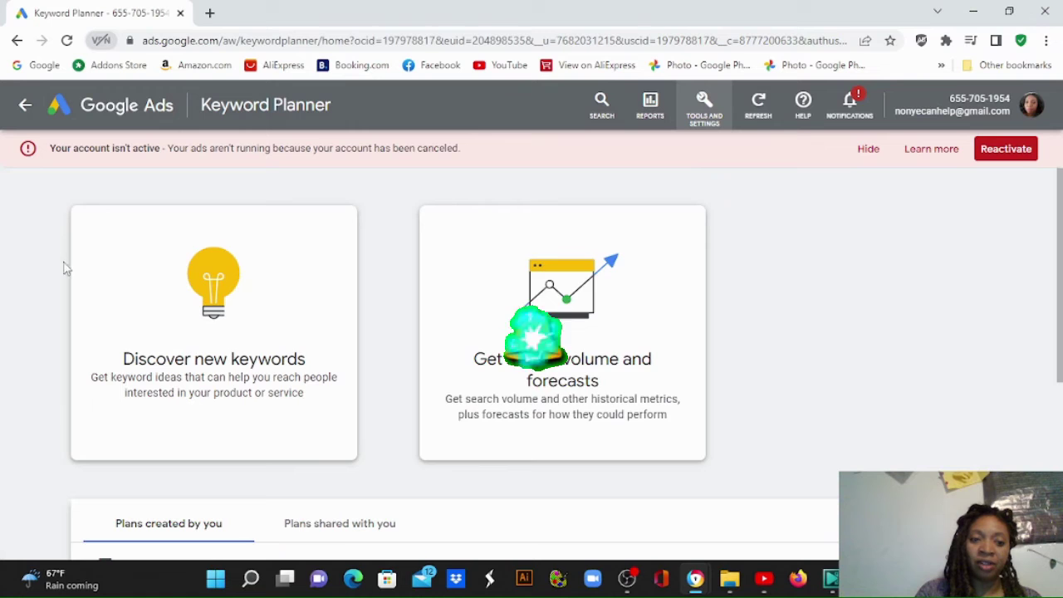
left_click(258, 372)
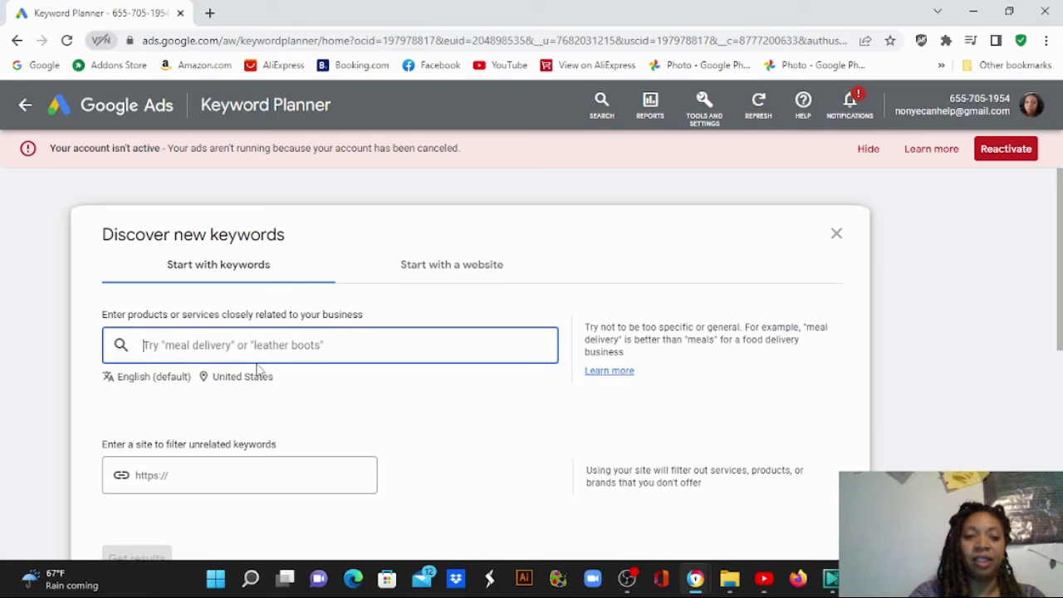
type("mobile braider near me")
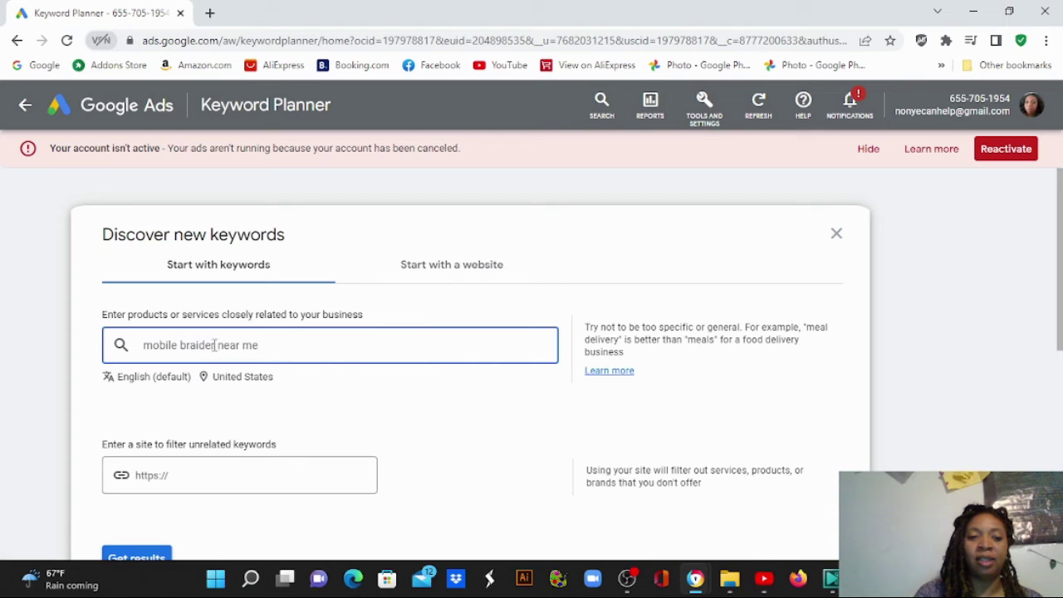
key("Return")
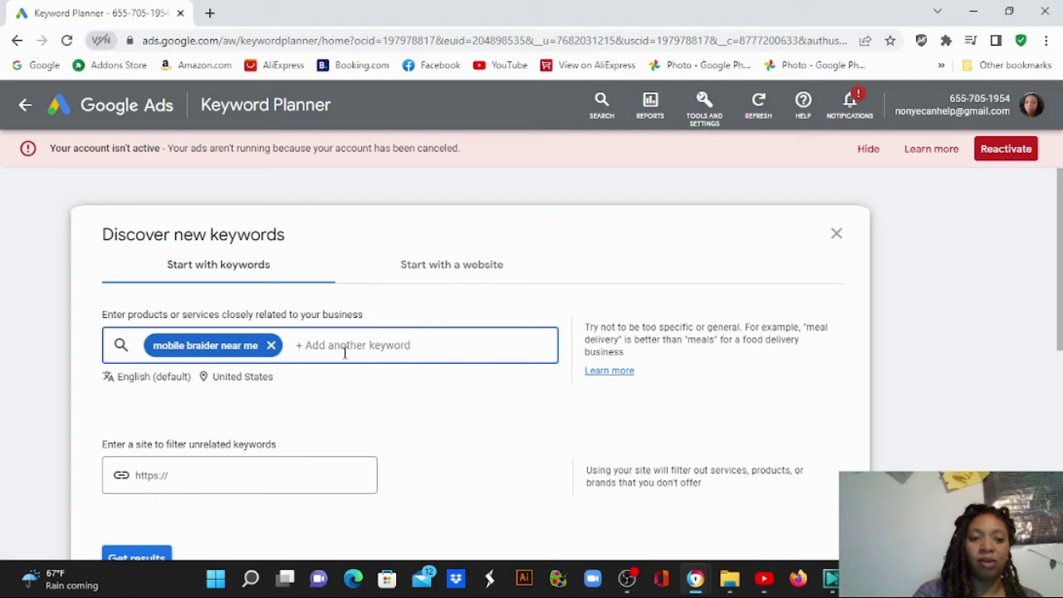
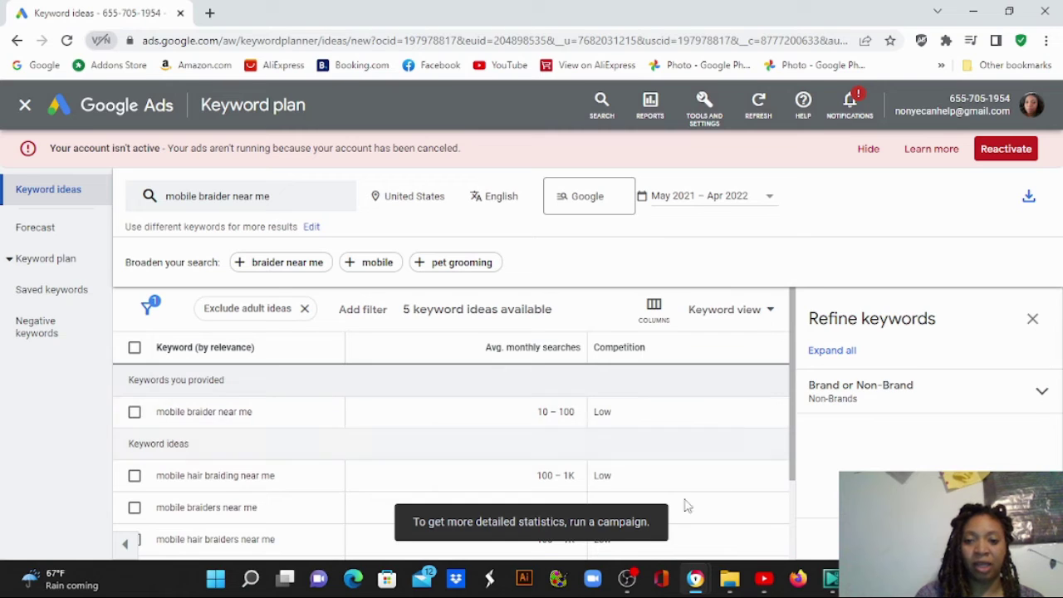
Close the Refine keywords pane and examine the keyword ideas for "mobile braider near me"
left_click(1034, 320)
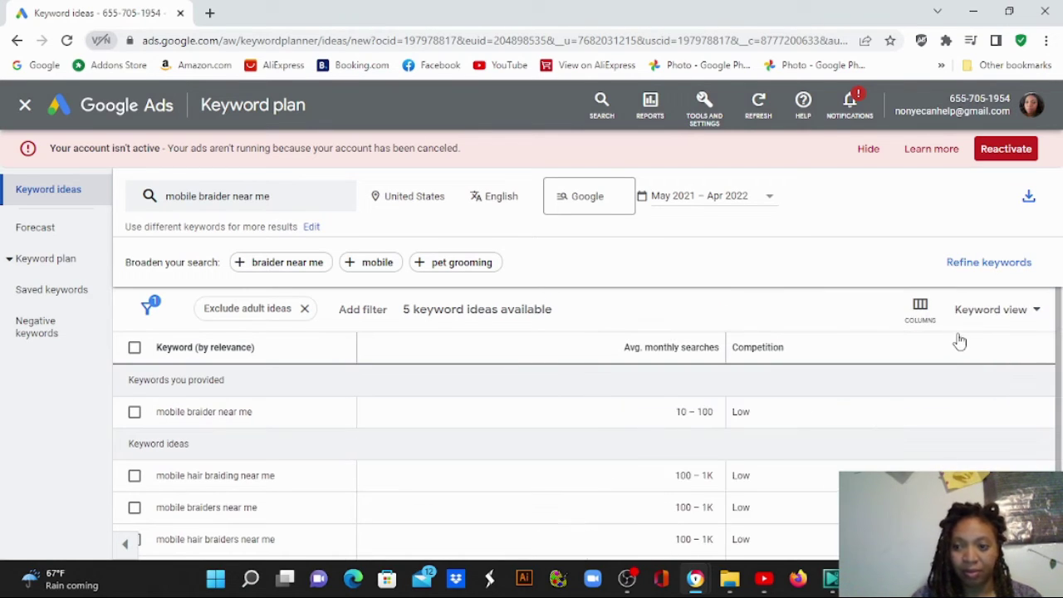
left_click_drag(1061, 369, 1060, 557)
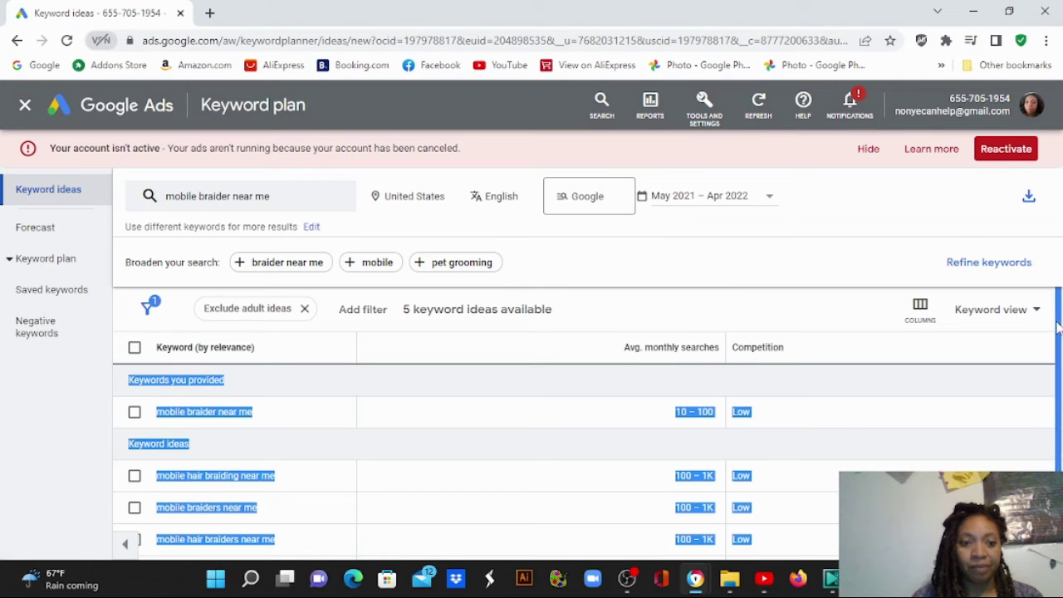
left_click(723, 468)
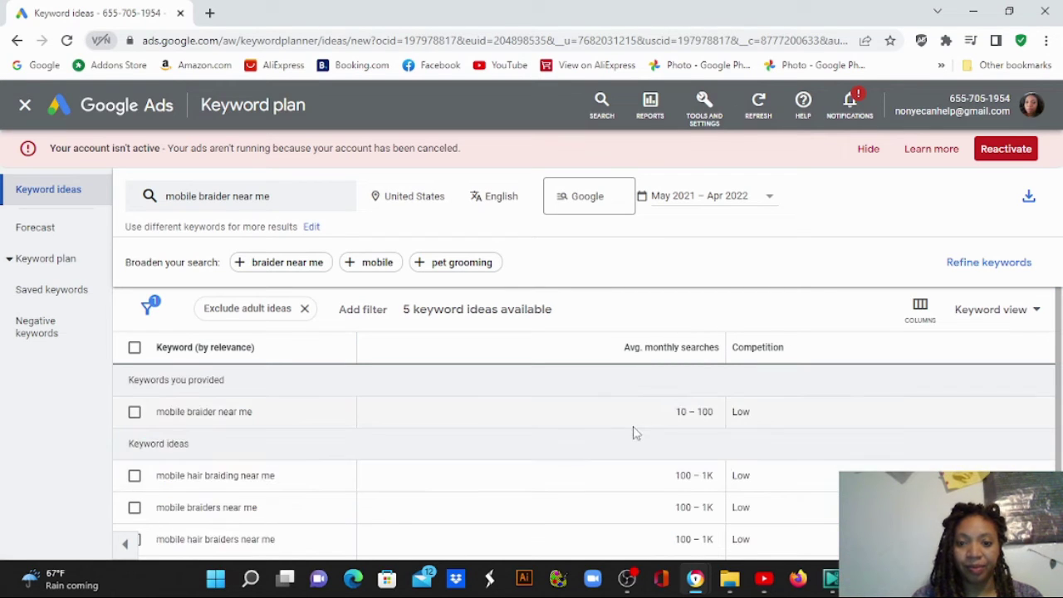
left_click_drag(1060, 317, 1060, 336)
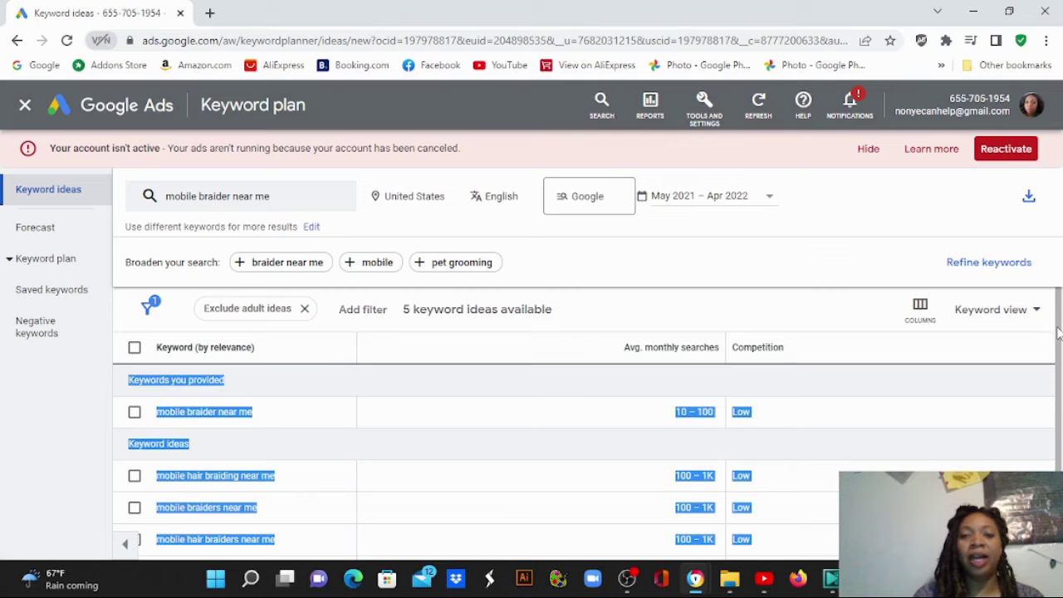
left_click(963, 430)
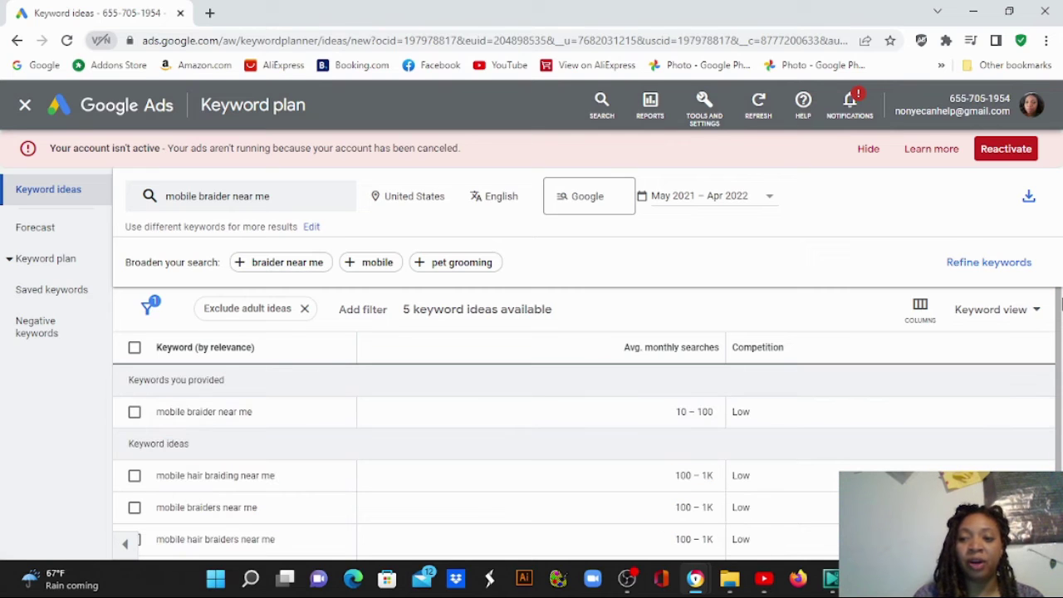
mouse_move(1060, 307)
left_mouse_down()
mouse_move(1060, 378)
mouse_move(1057, 301)
left_mouse_up()
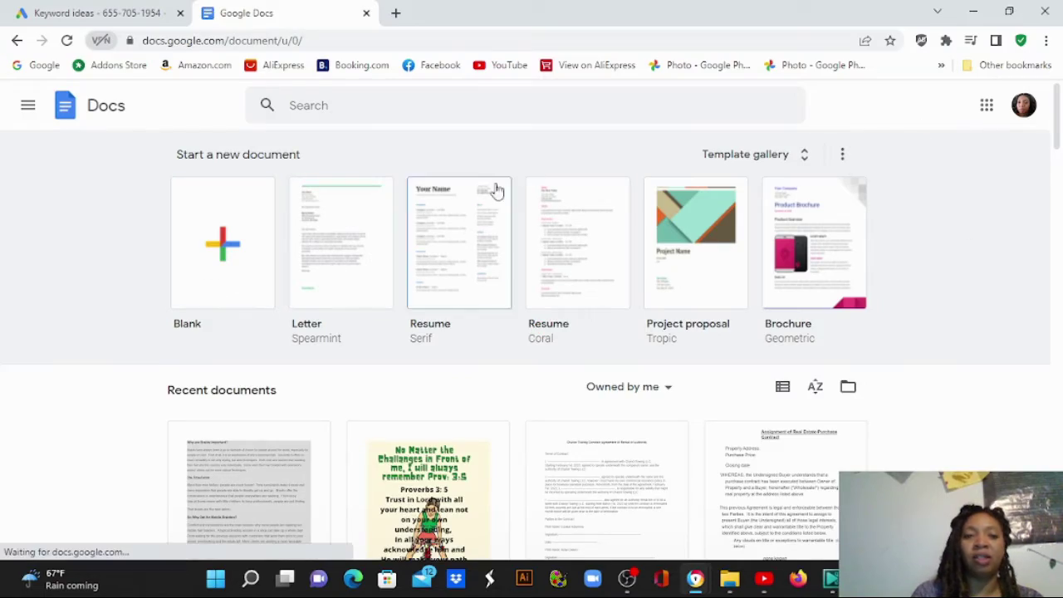
Create a Google Doc listing "mobile hair braiding near me", "mobile braider near me", "mobile braiders near me", "mobile hair braiders near me", "mobile braiding near me"
left_click(218, 244)
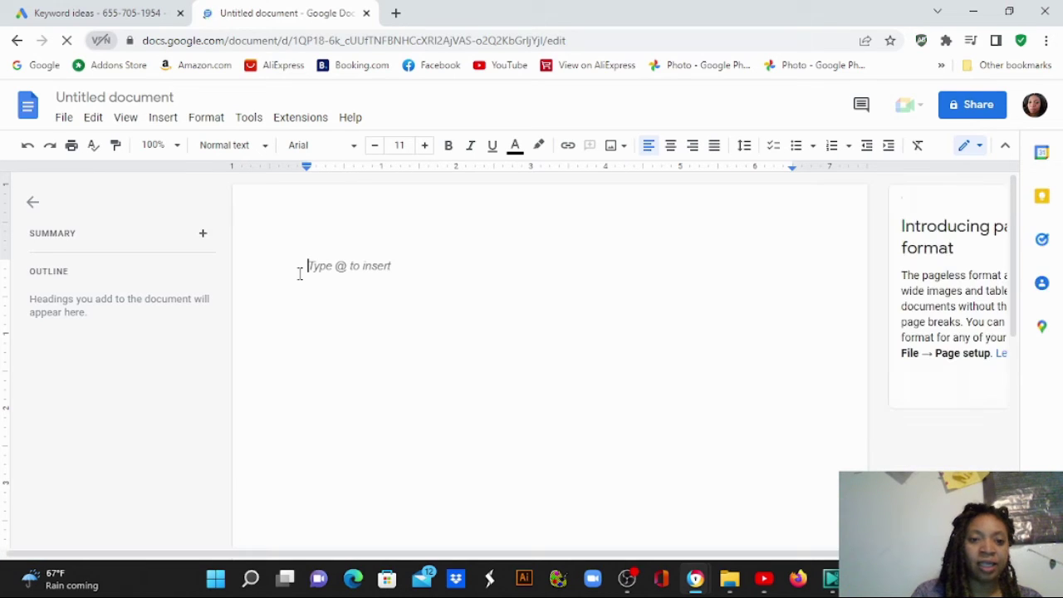
type("mobile hair braiding near me mobile braider near me mobile braiders near me mobile hair braiders near me mobile braiding near me")
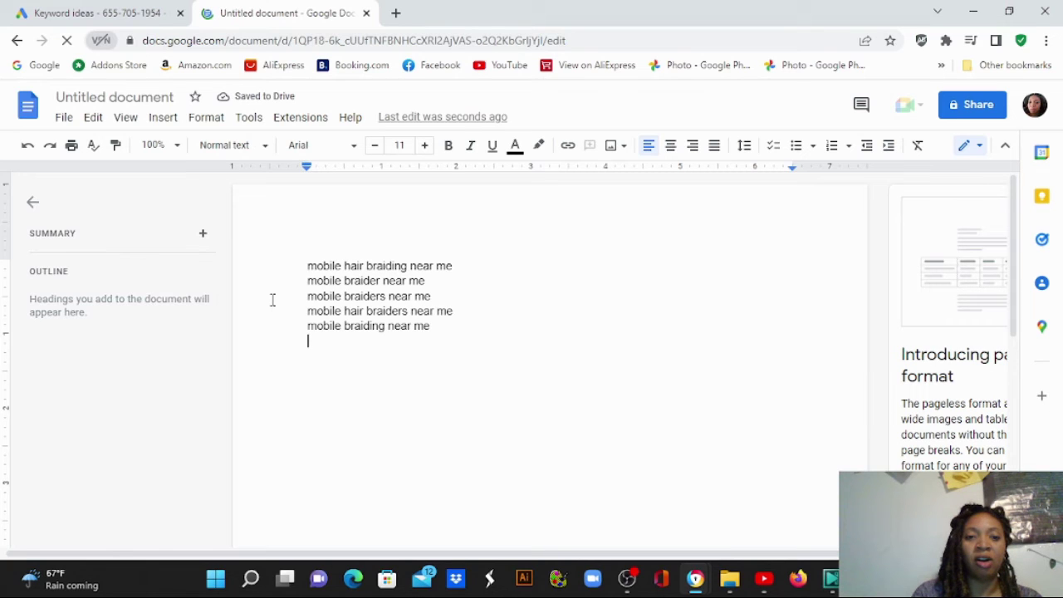
Separate the five keyword phrases in the document by inserting blank lines after each of the first four
left_click(480, 265)
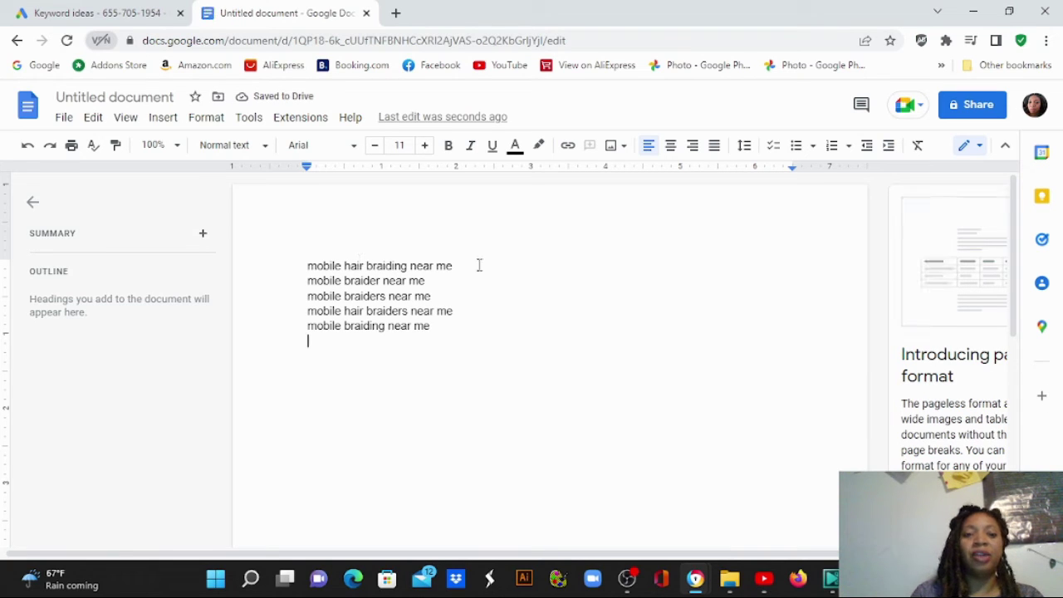
key("Return")
key("Return")
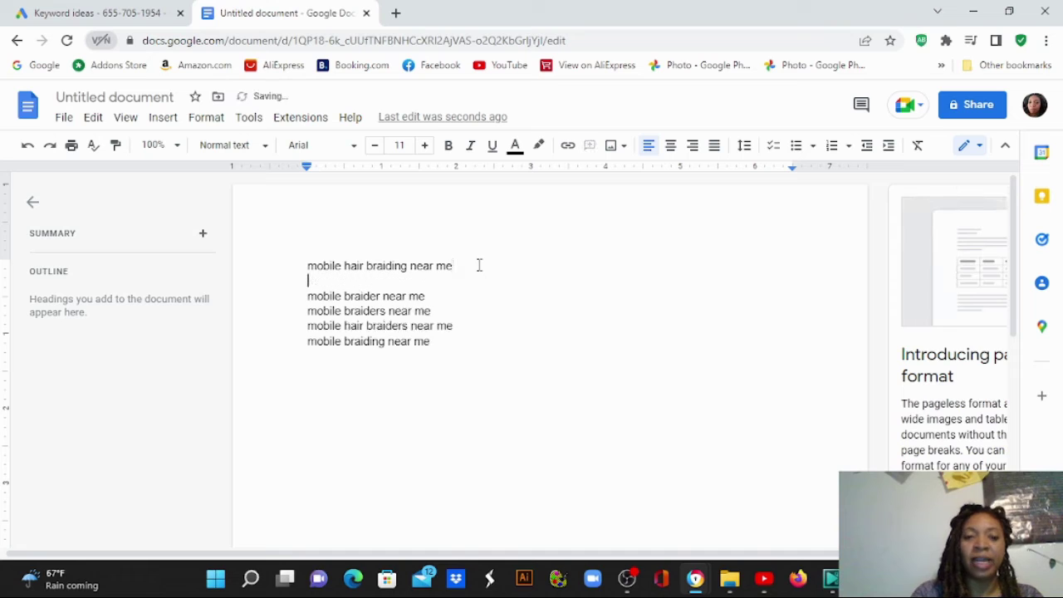
left_click(459, 305)
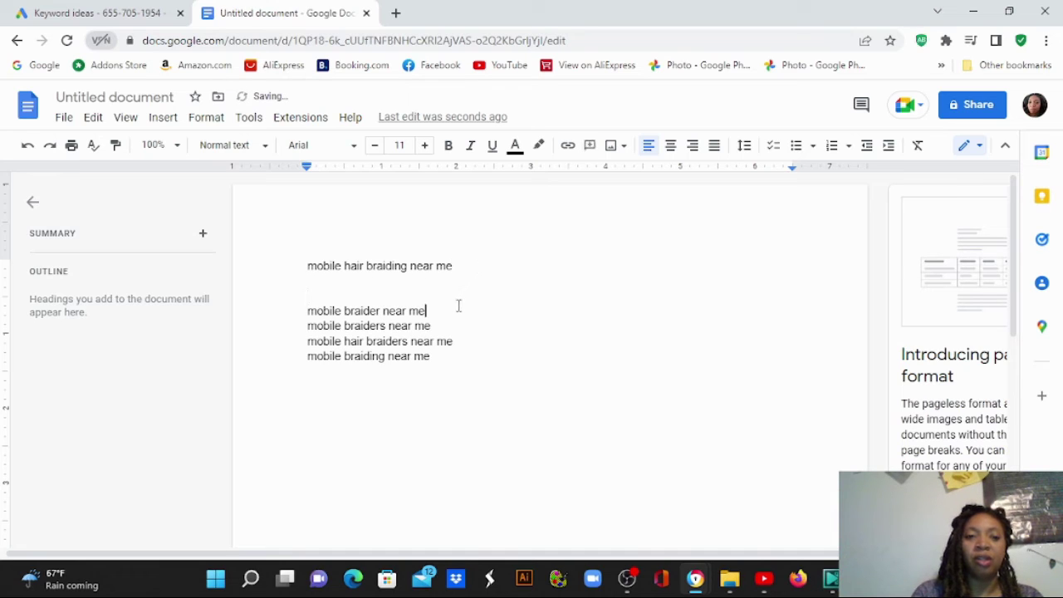
key("Return")
key("Return")
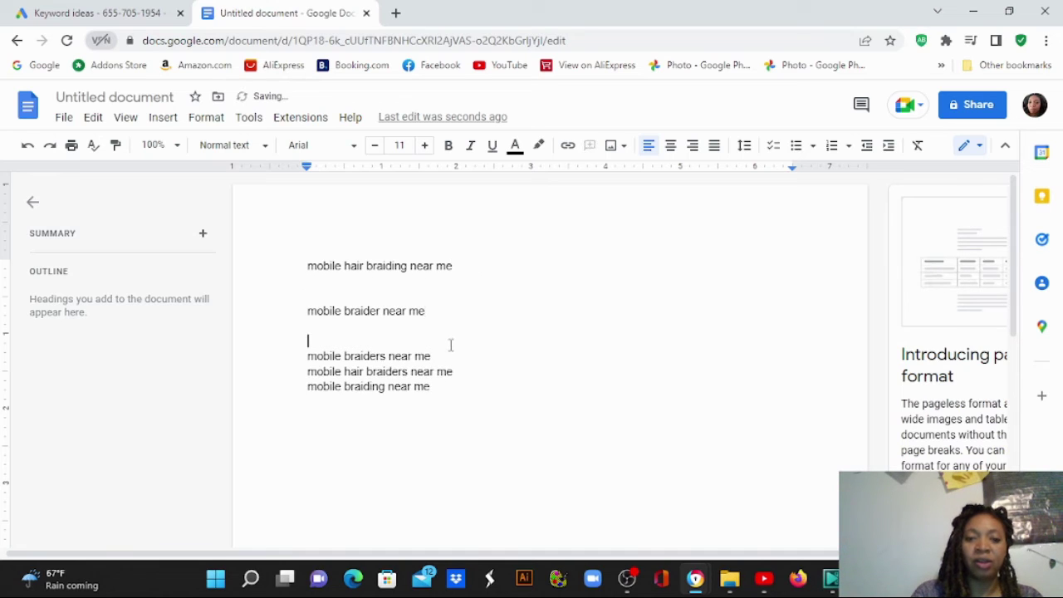
left_click(449, 355)
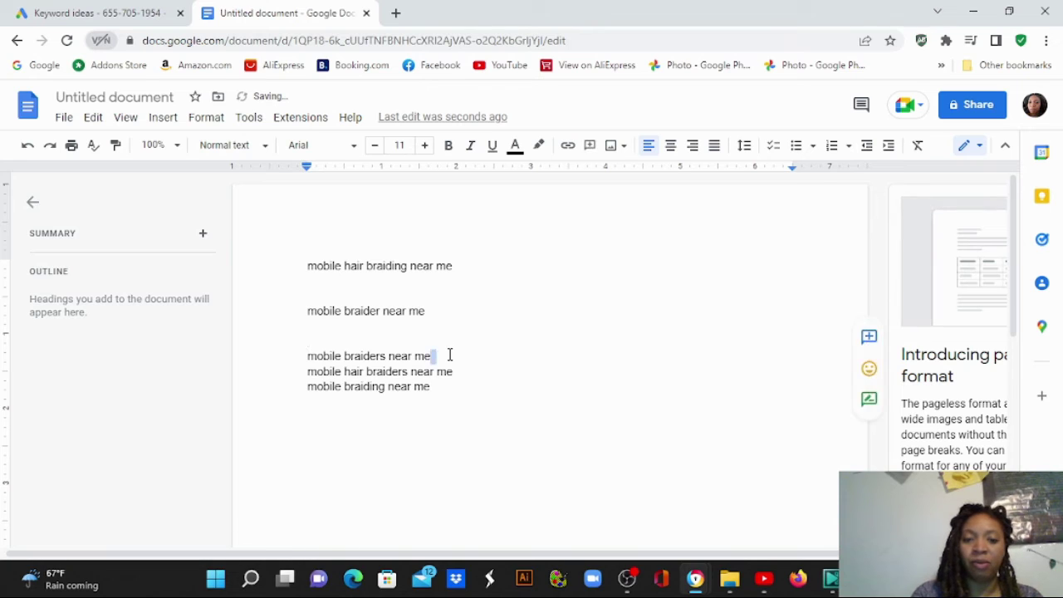
key("Return")
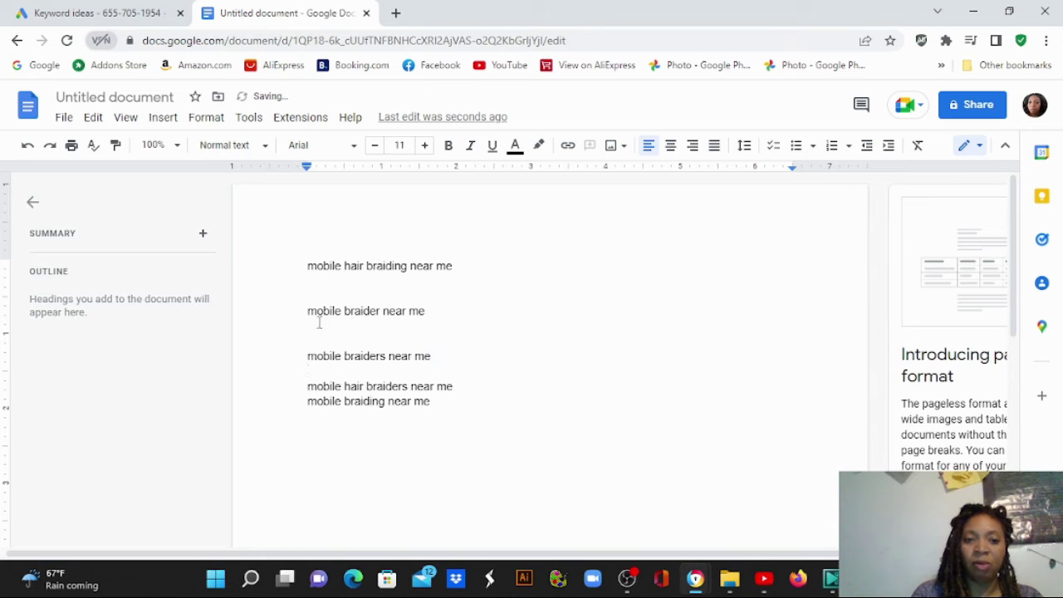
left_click(441, 356)
key("Return")
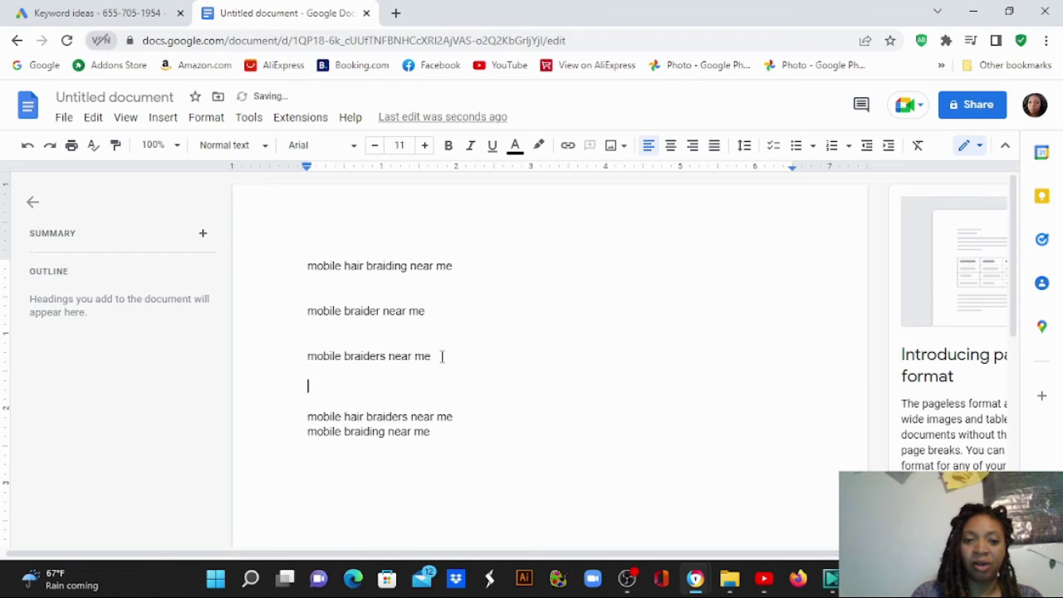
left_click(463, 417)
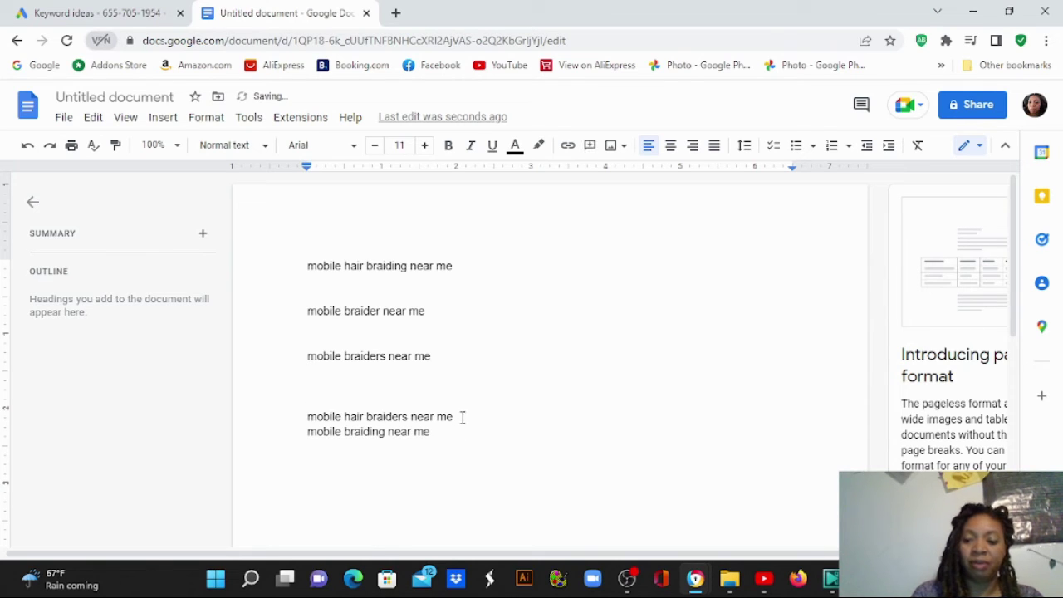
key("Return")
key("Return")
key("Return")
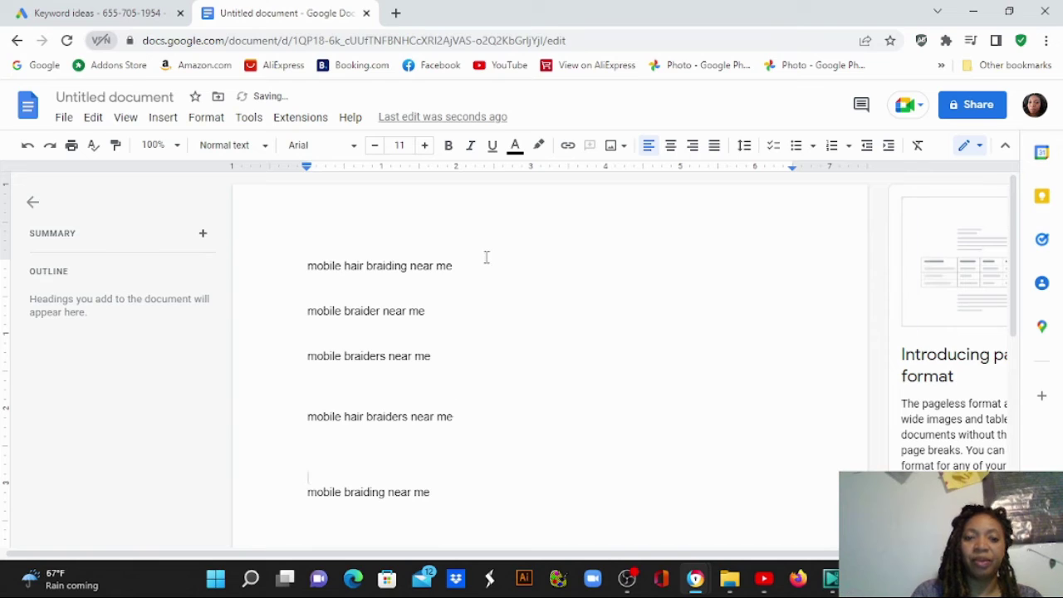
Duplicate the phrase "mobile hair braiding near me" several times on the lines below its first entry
left_click(461, 265)
key("Return")
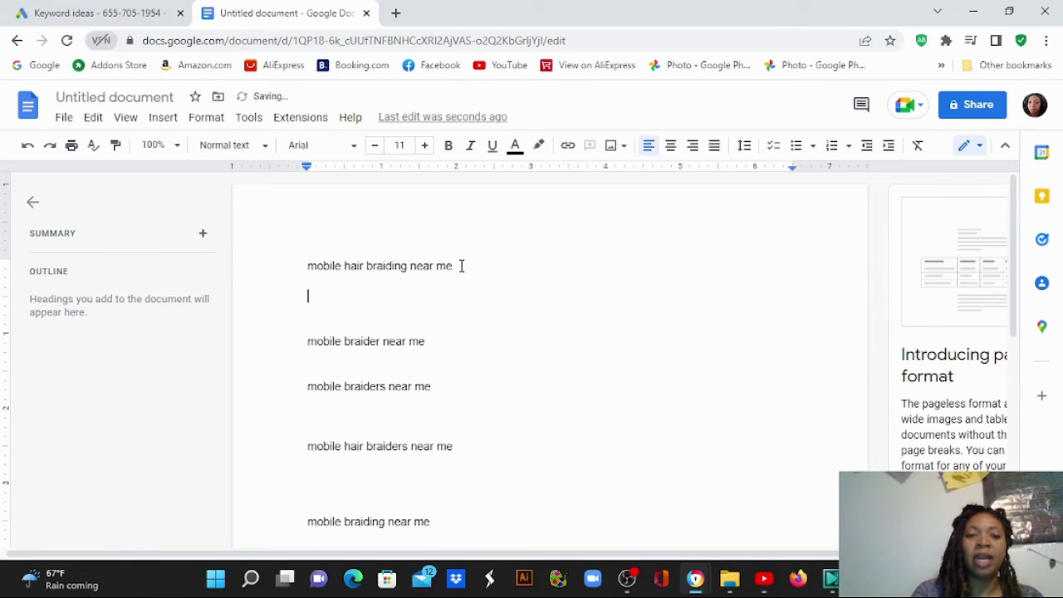
left_click_drag(309, 266, 467, 288)
key("ctrl+c")
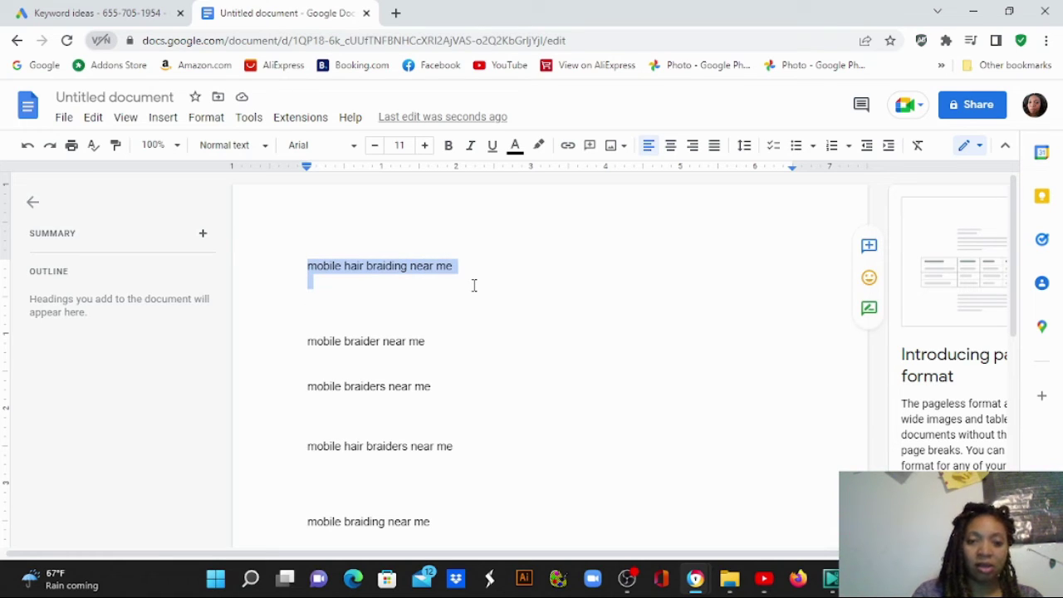
left_click(474, 270)
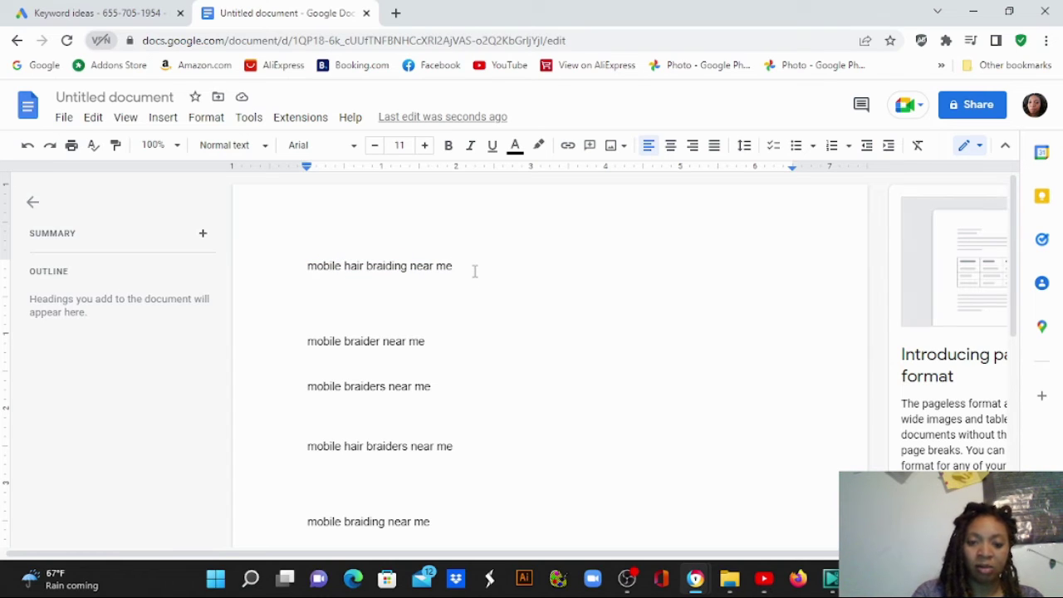
key("Return")
key("ctrl+v")
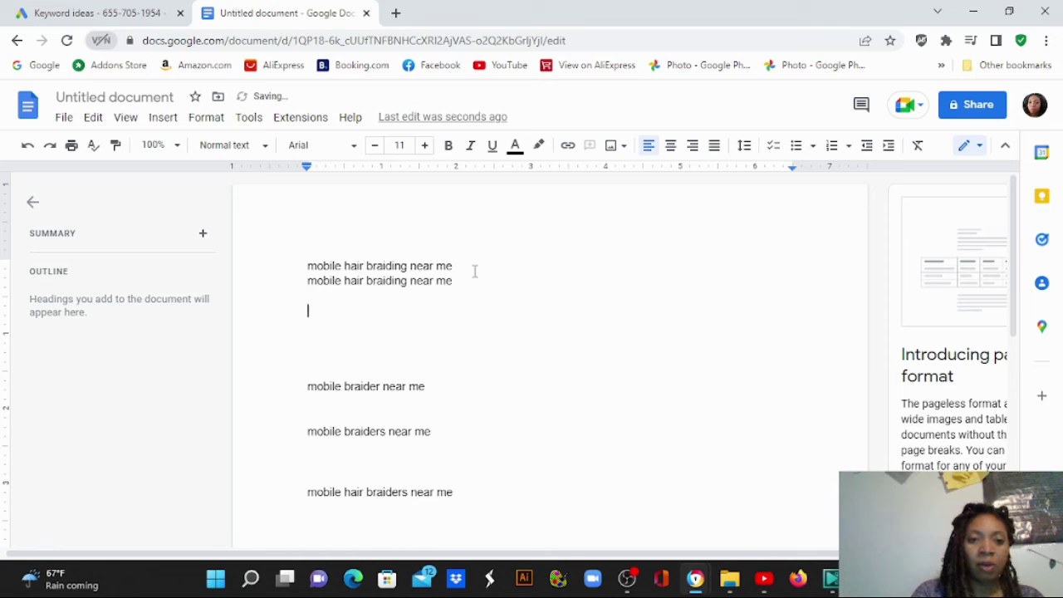
left_click(316, 296)
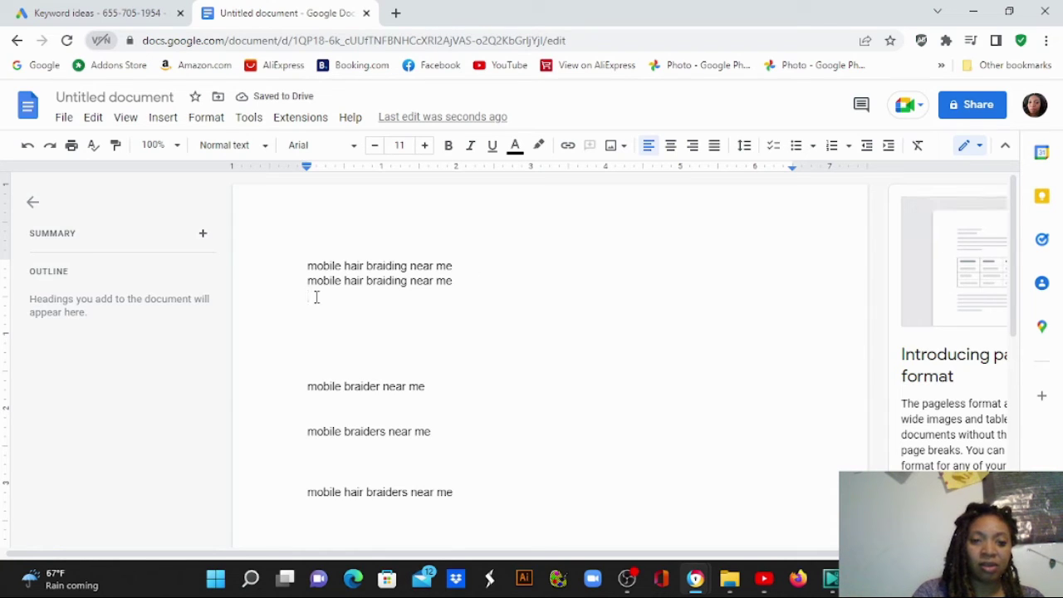
key("ctrl+v")
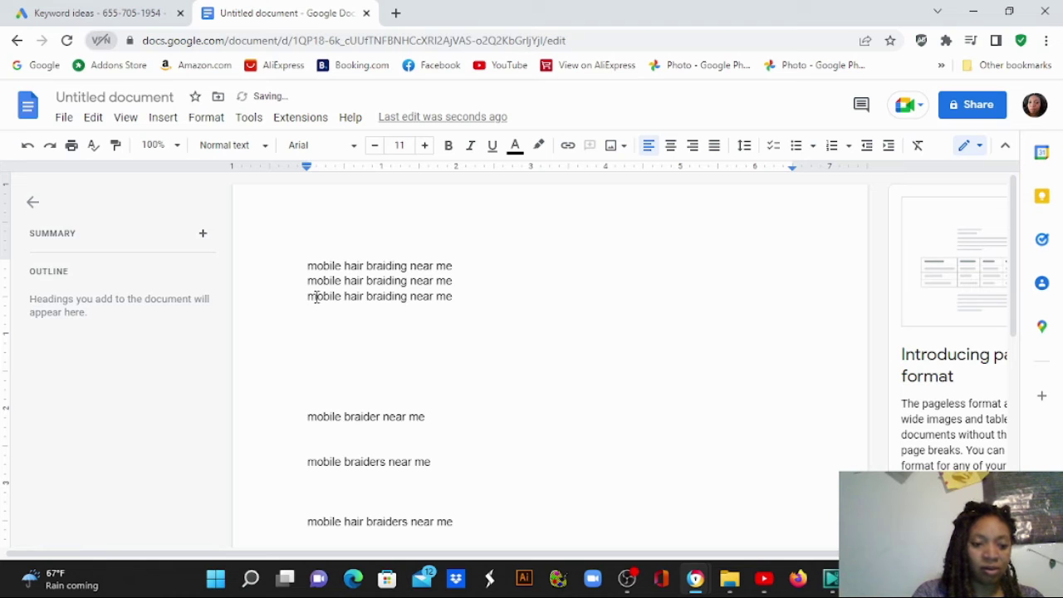
key("Return")
key("ctrl+v")
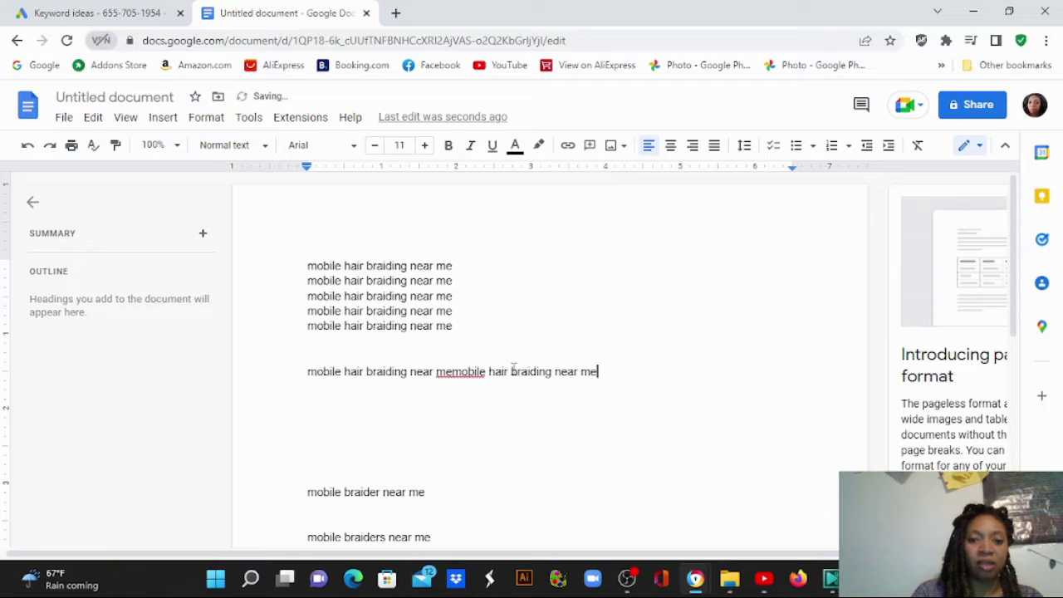
Delete the run-on copy of "mobile hair braiding near me" and paste the phrase on its own line below the other duplicates
key("BackSpace")
key("BackSpace")
key("BackSpace")
key("BackSpace")
key("BackSpace")
key("BackSpace")
key("BackSpace")
key("BackSpace")
key("BackSpace")
key("BackSpace")
key("BackSpace")
key("BackSpace")
key("BackSpace")
key("BackSpace")
key("BackSpace")
key("BackSpace")
key("BackSpace")
key("BackSpace")
key("BackSpace")
key("BackSpace")
key("BackSpace")
key("BackSpace")
key("BackSpace")
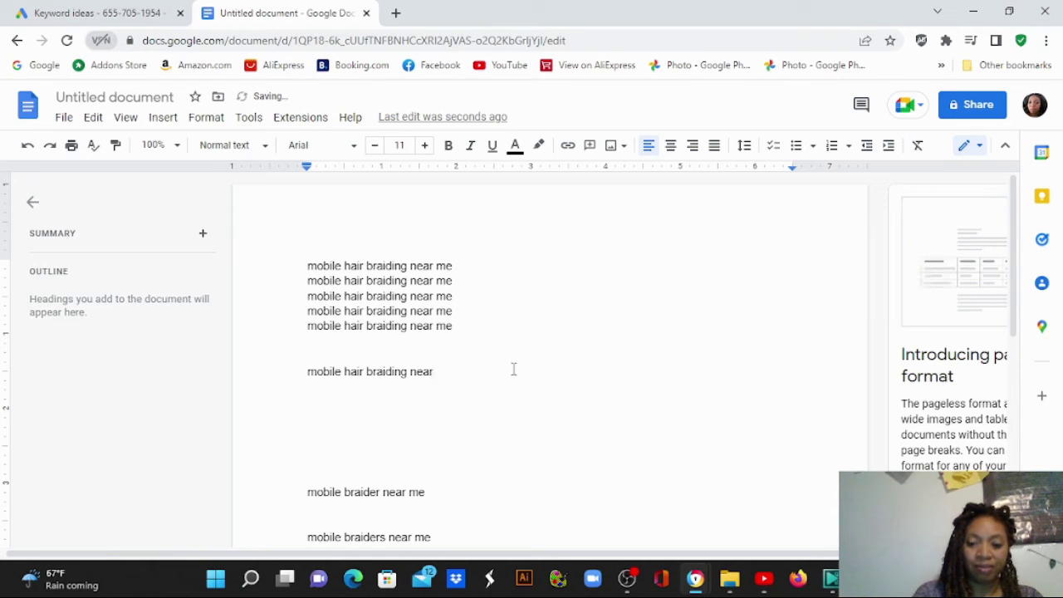
key("Return")
key("ctrl+v")
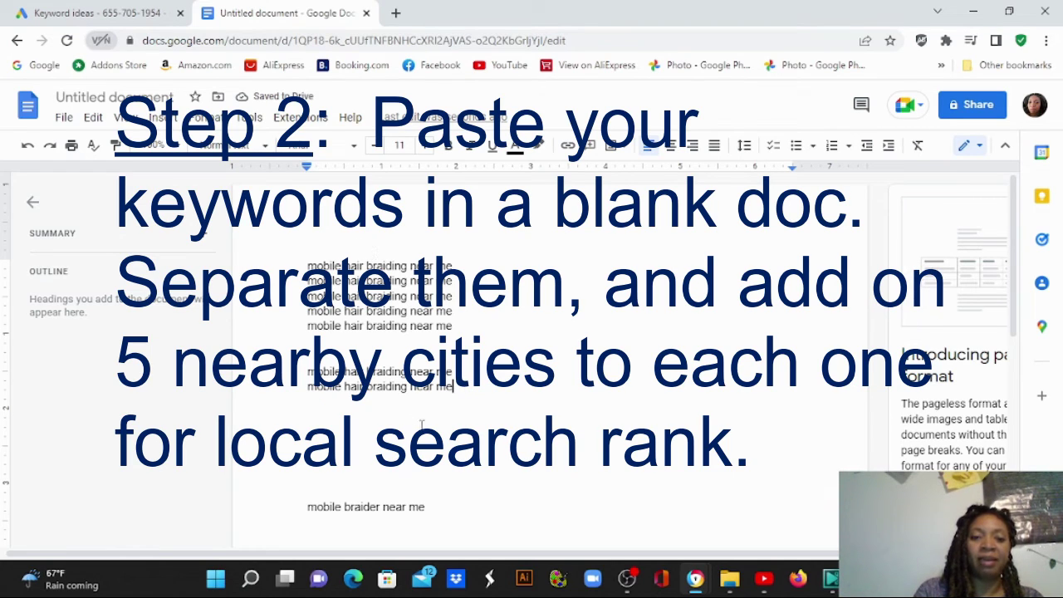
Append the city "Frankfort Il" to the first "mobile hair braiding near me" line
left_click(456, 271)
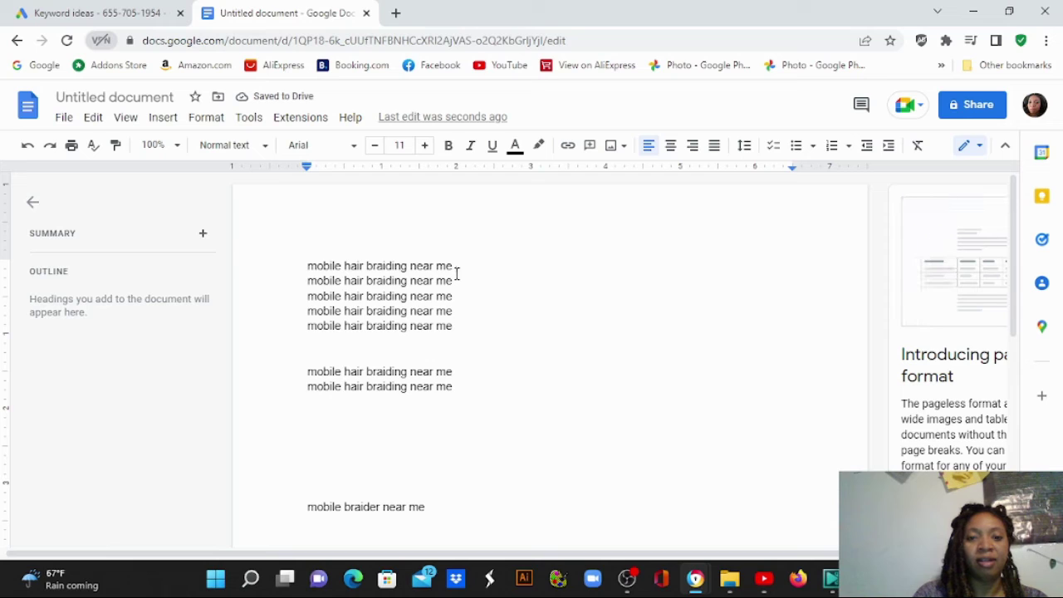
type("Fran")
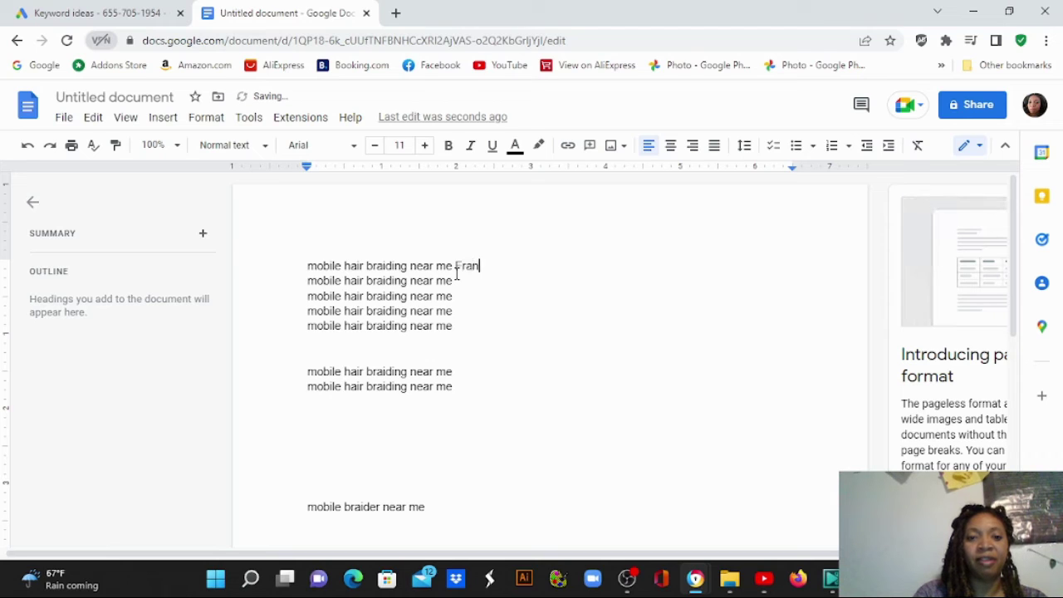
type("kfo")
key("BackSpace")
key("BackSpace")
type("o")
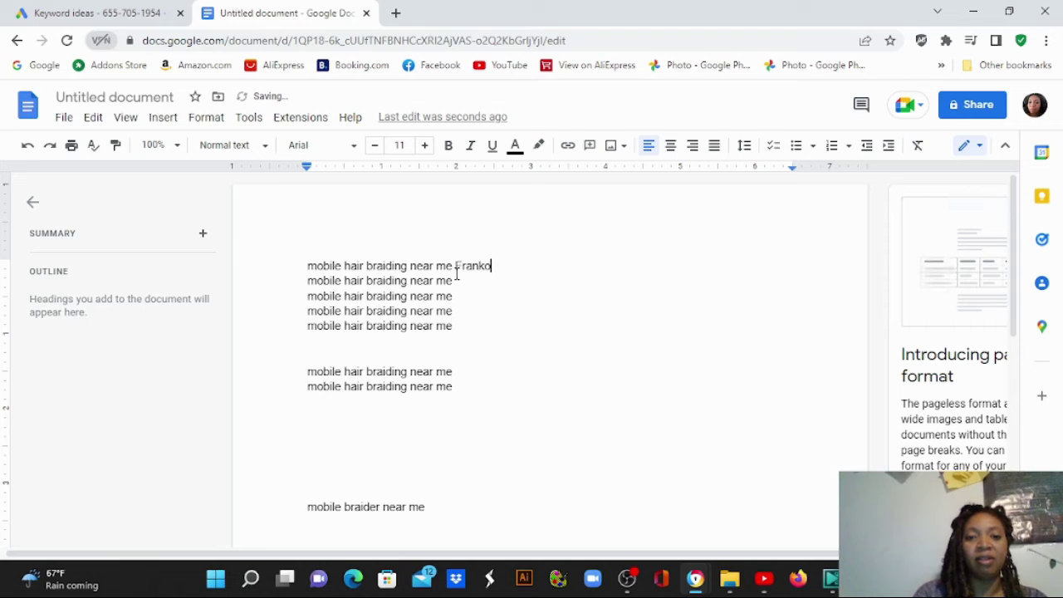
key("BackSpace")
type("fort")
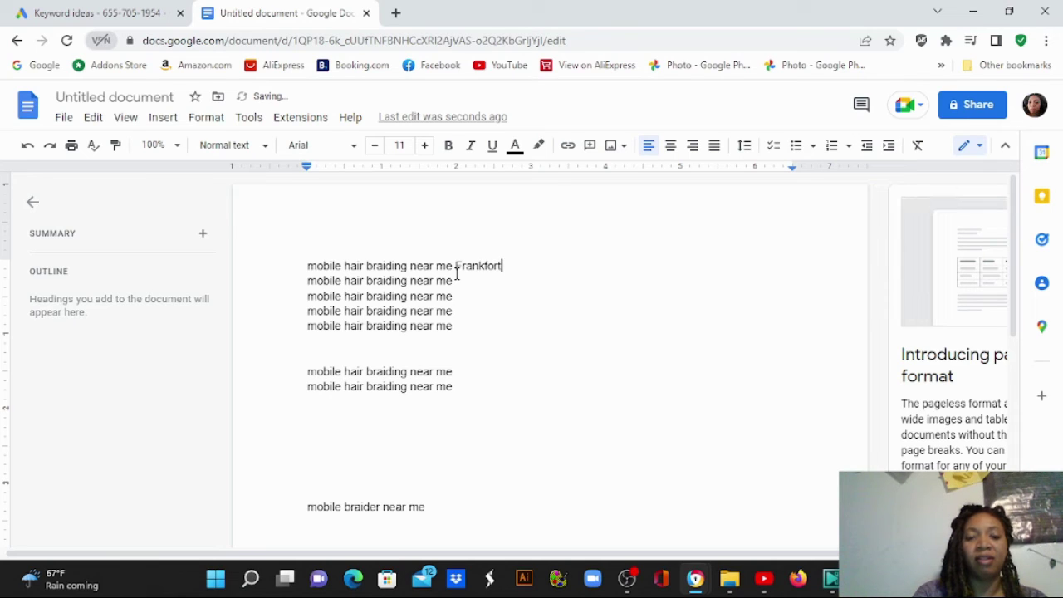
type("il")
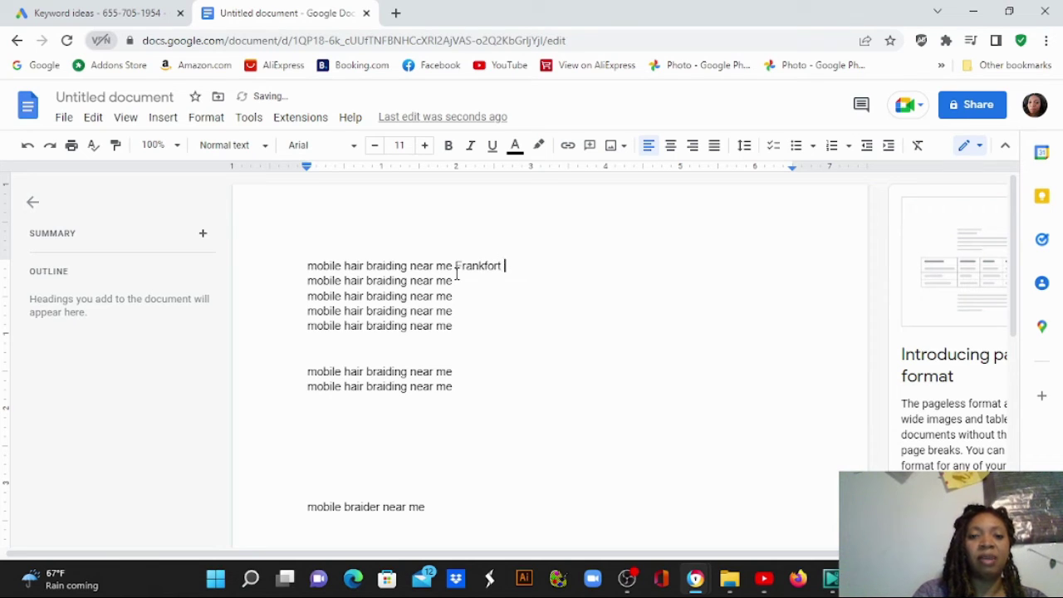
key("BackSpace")
type("ILl")
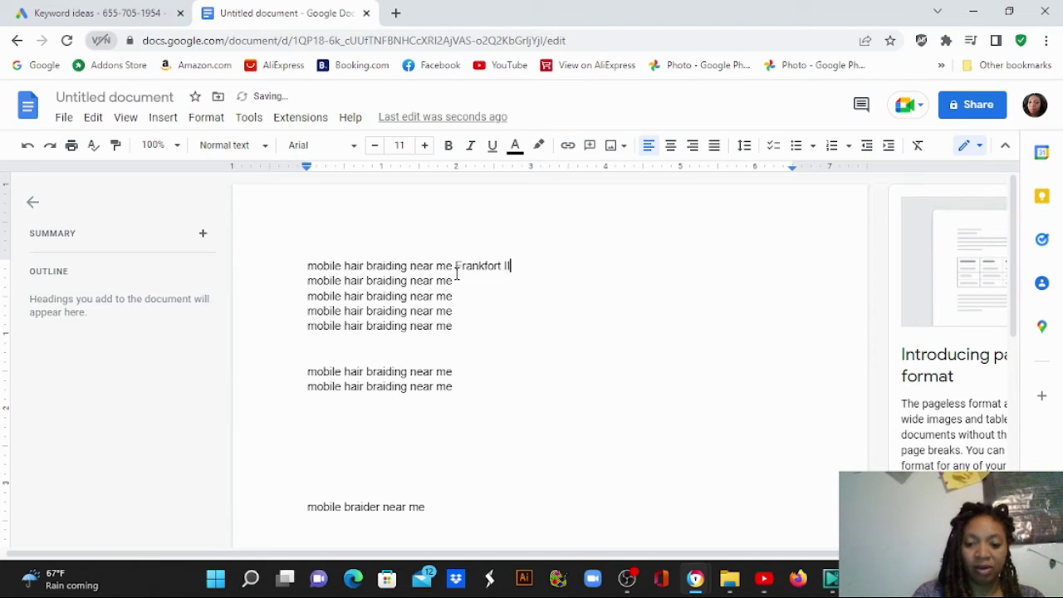
Append the city "Matteson Il" to the second "mobile hair braiding near me" line
left_click(471, 277)
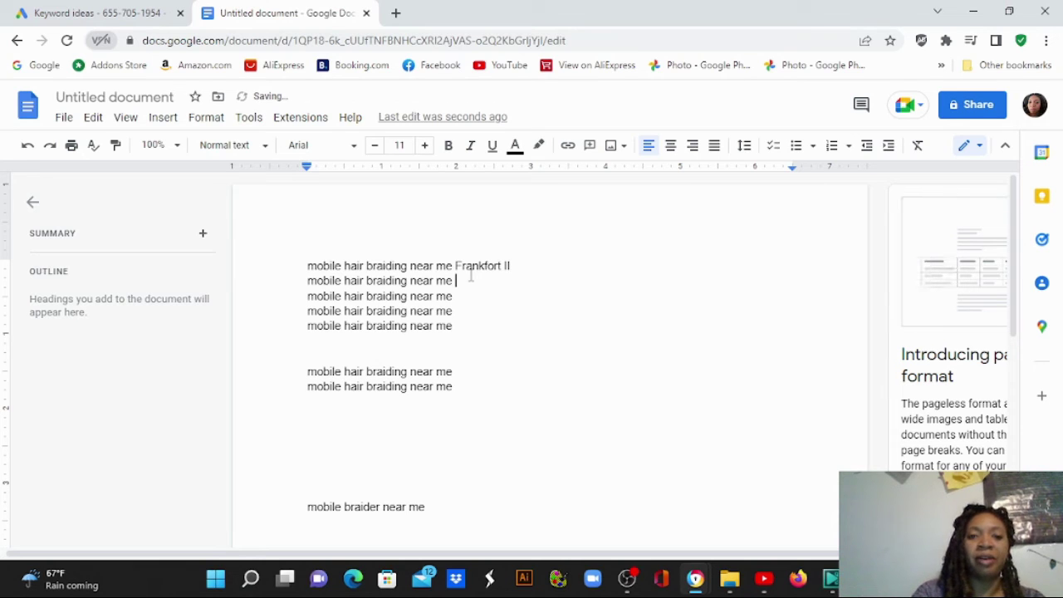
type("M")
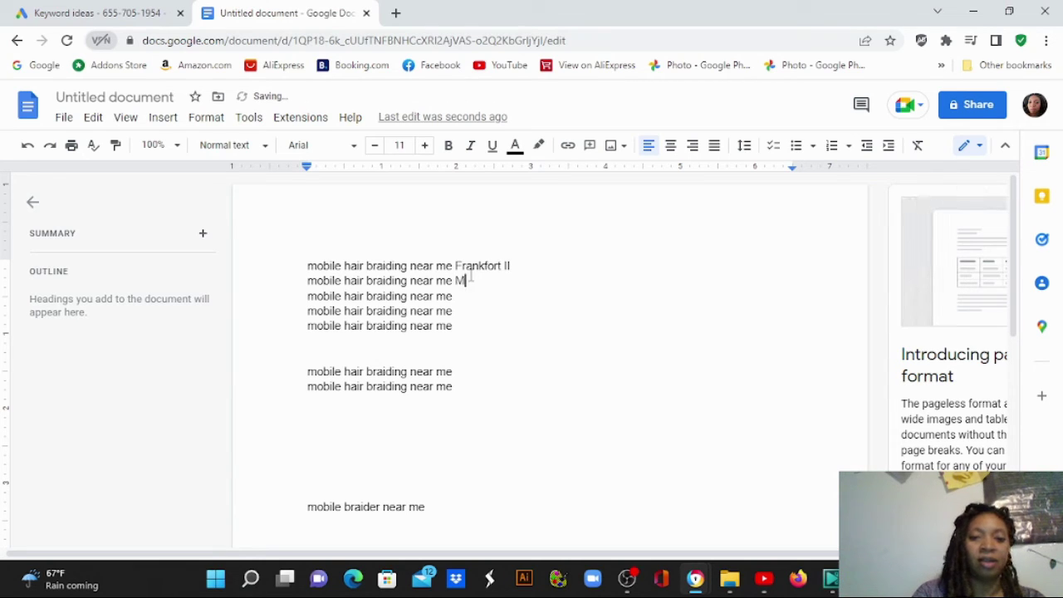
type("atteson ")
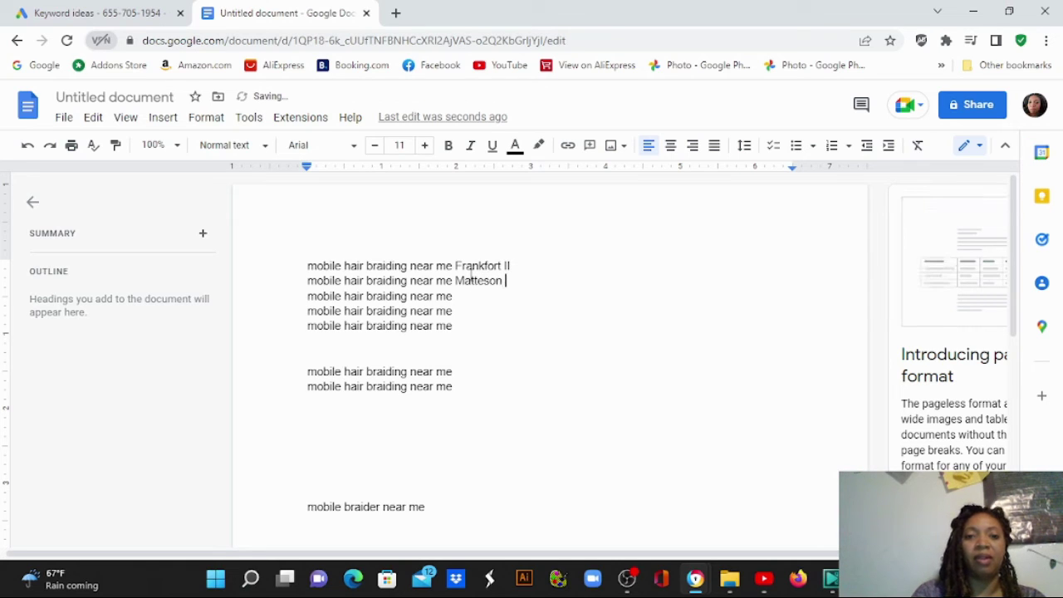
type("IL")
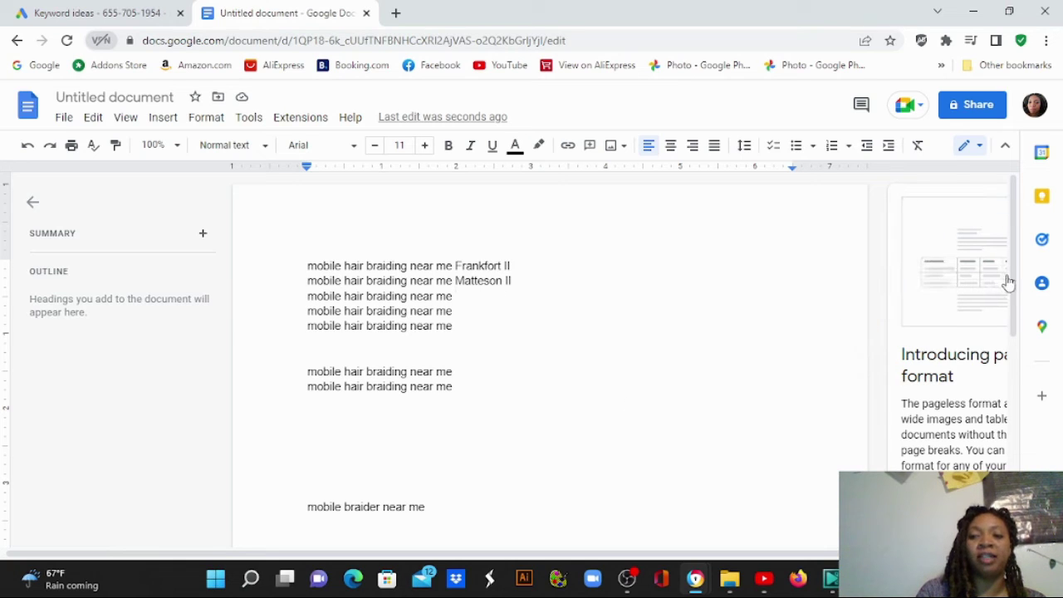
Append the city "Calumet City Il" to the third "mobile hair braiding near me" line
left_click_drag(1015, 283, 1007, 408)
scroll(1007, 408, "up", 3)
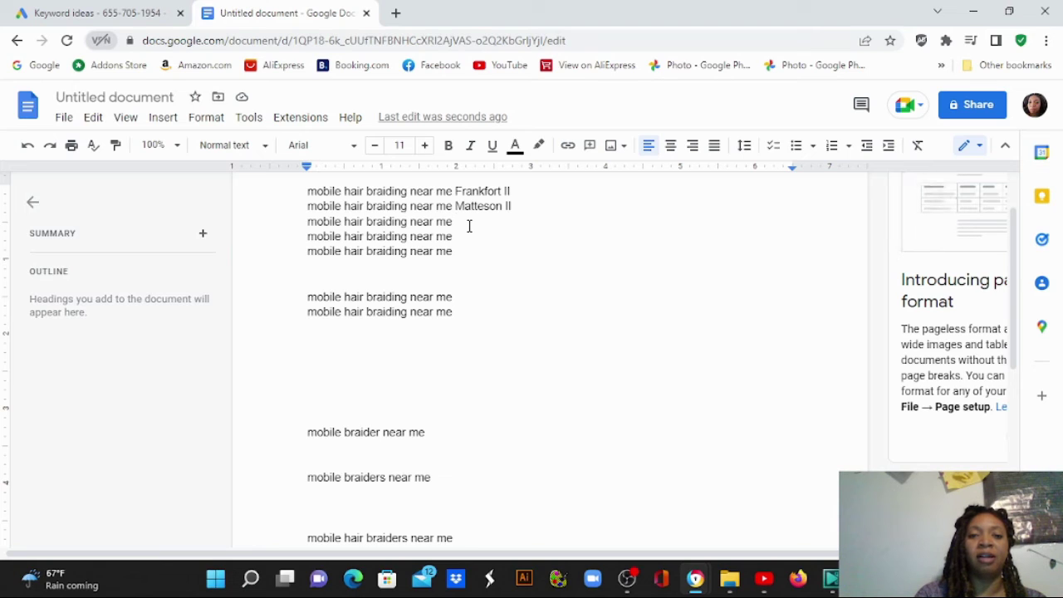
type("Calume")
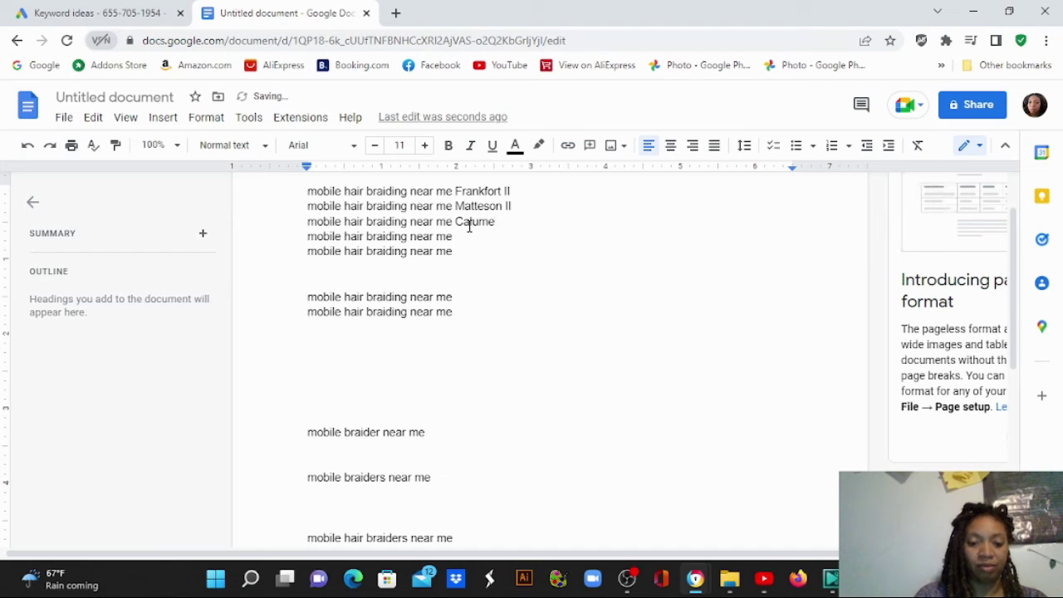
type("t City IL")
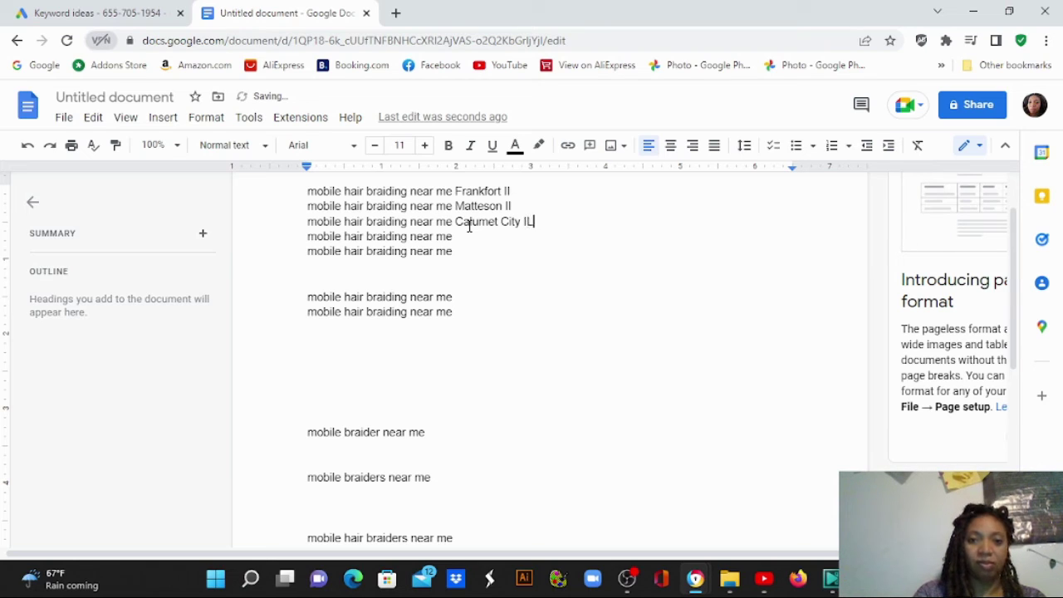
key("BackSpace")
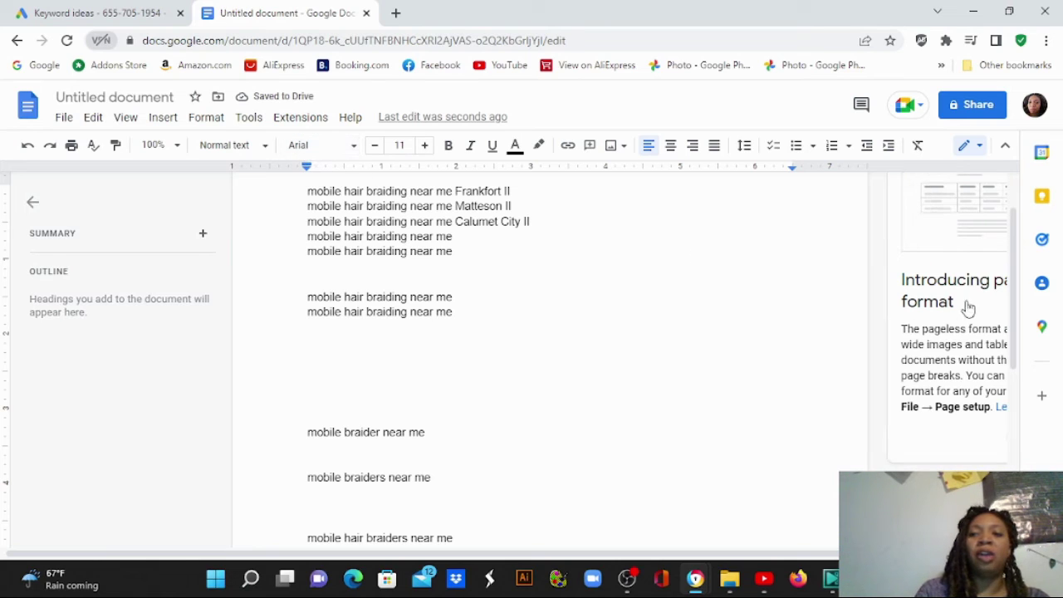
scroll(1002, 349, "down", 3)
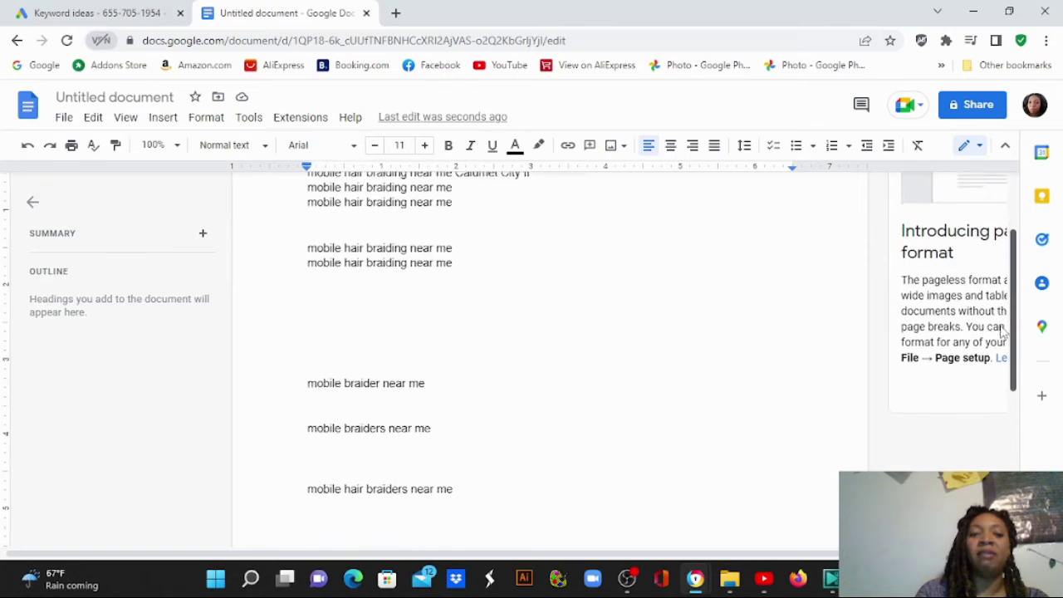
scroll(1000, 379, "down", 1)
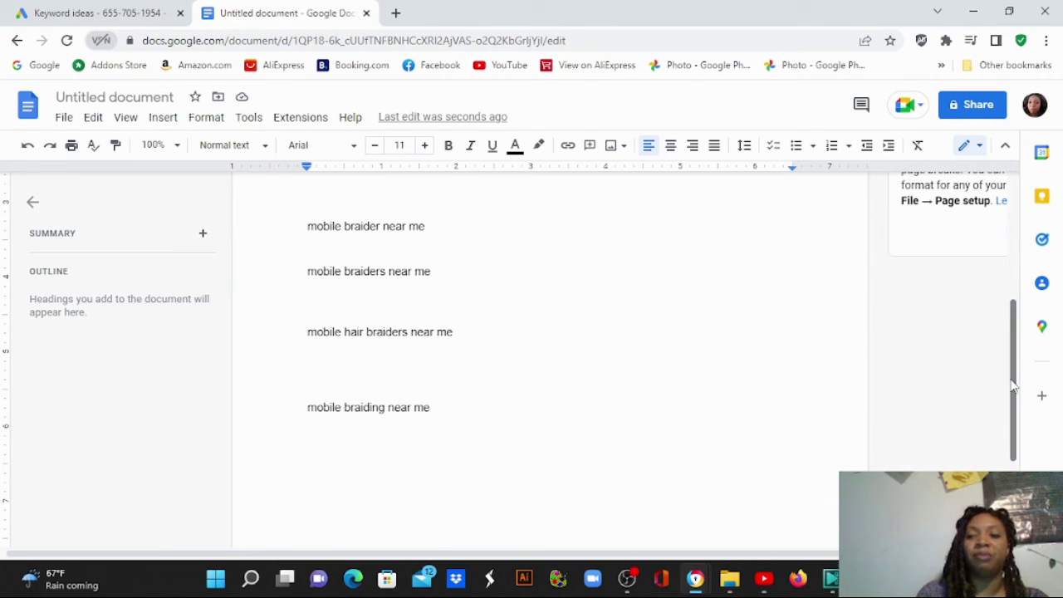
left_click_drag(1012, 384, 1030, 345)
scroll(1030, 346, "up", 3)
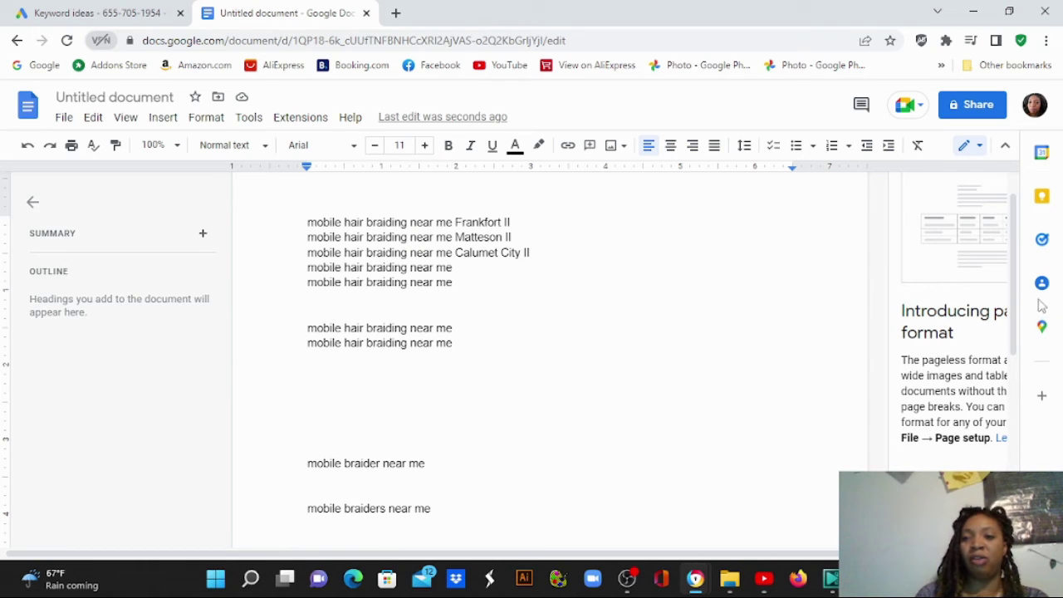
left_click_drag(1017, 299, 1017, 239)
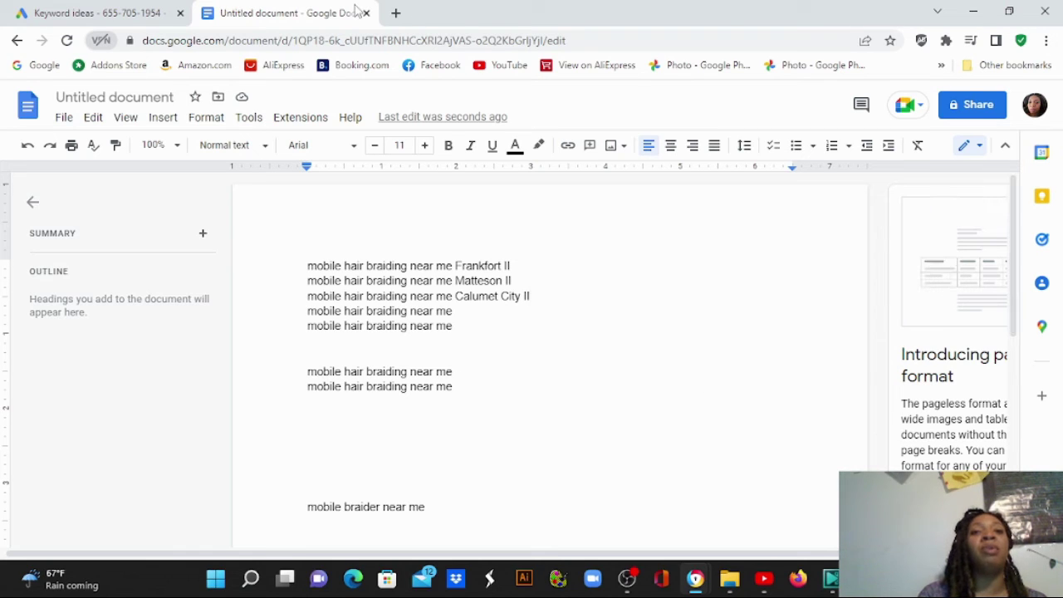
Open the ezinearticles.com website in a new browser tab
left_click(397, 13)
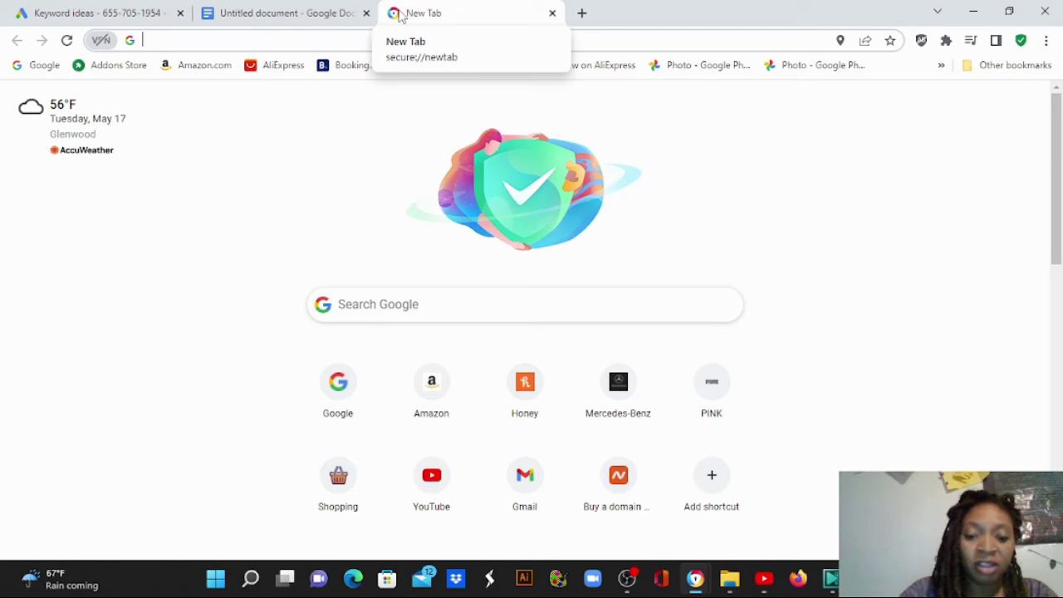
type("a")
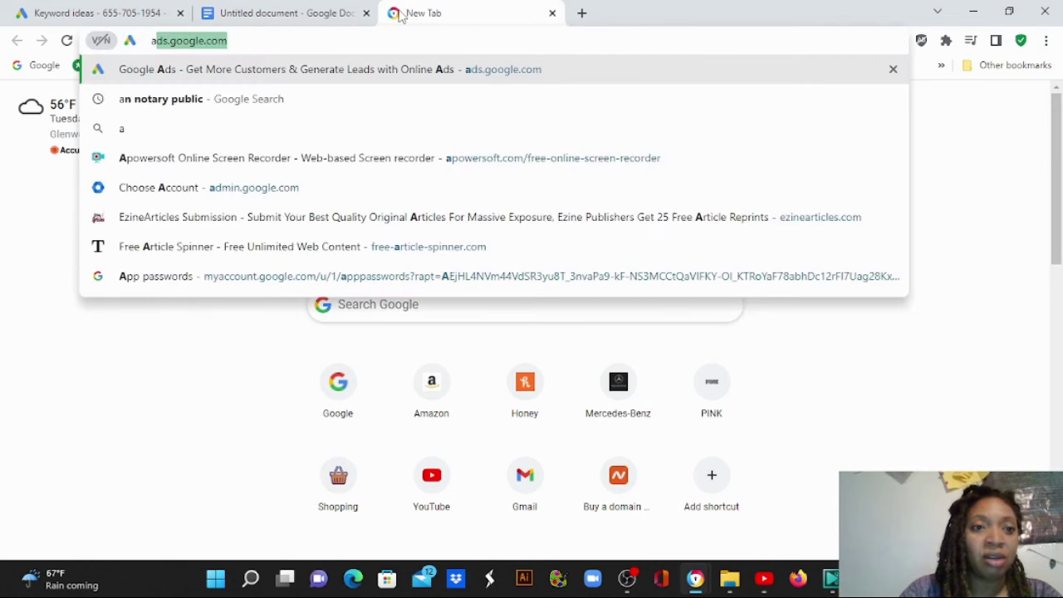
key("BackSpace")
key("BackSpace")
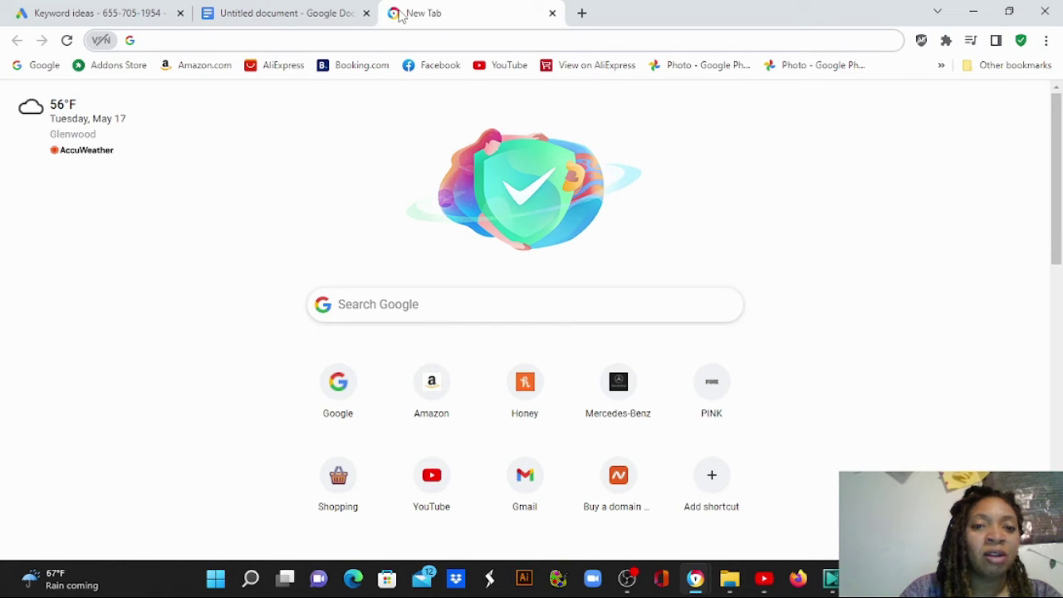
type("e")
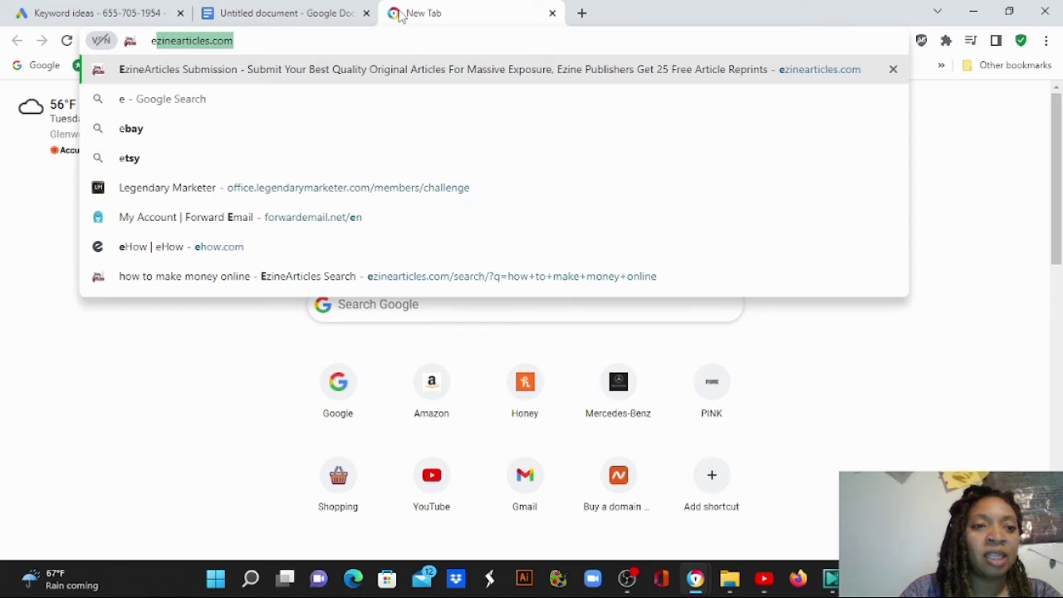
key("Return")
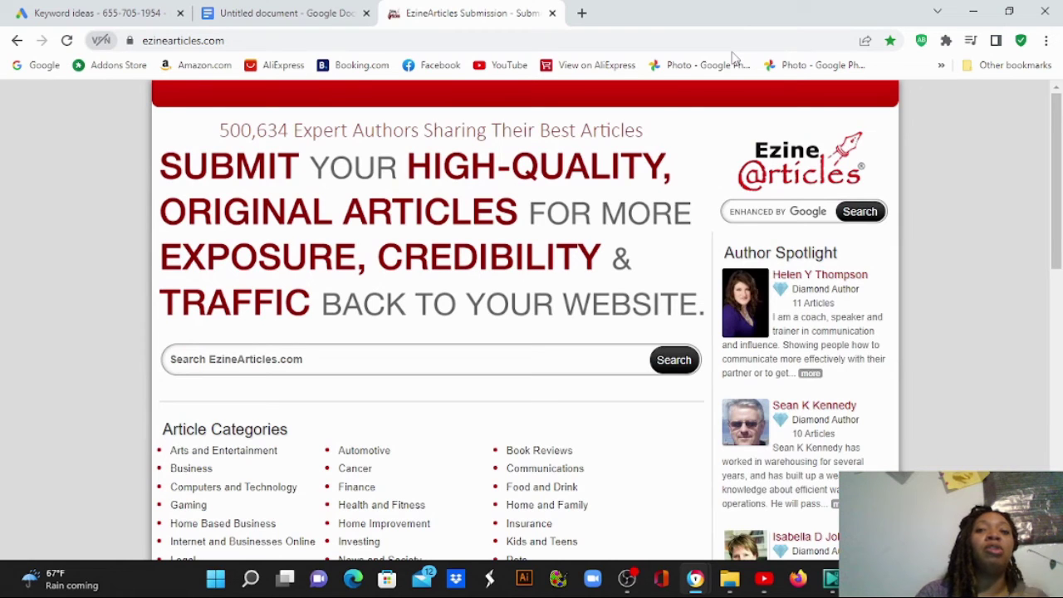
Search EzineArticles for articles on "Carpentery"
left_click_drag(1048, 173, 1048, 201)
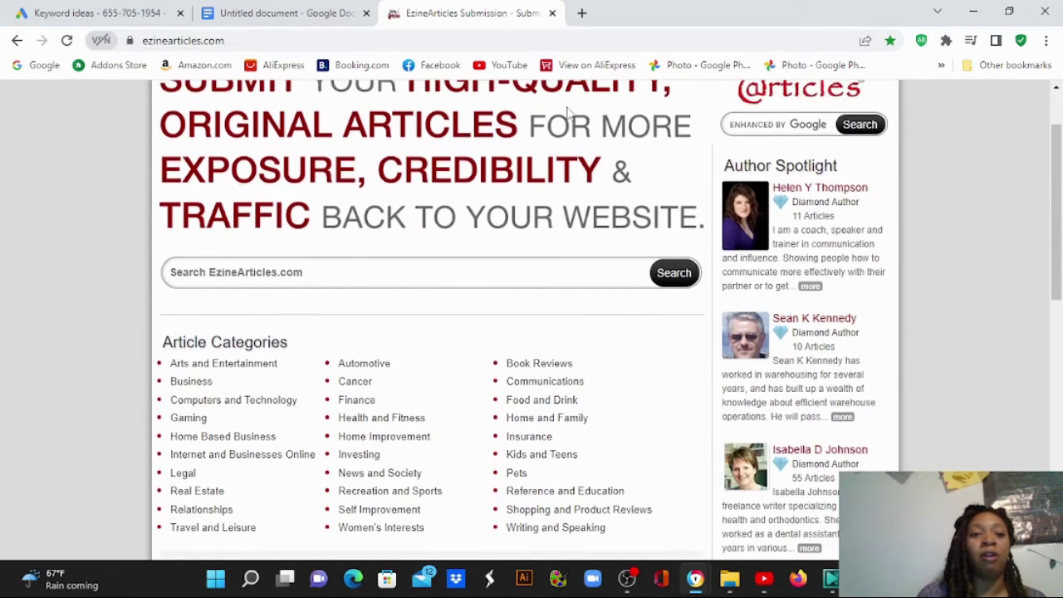
left_click(183, 272)
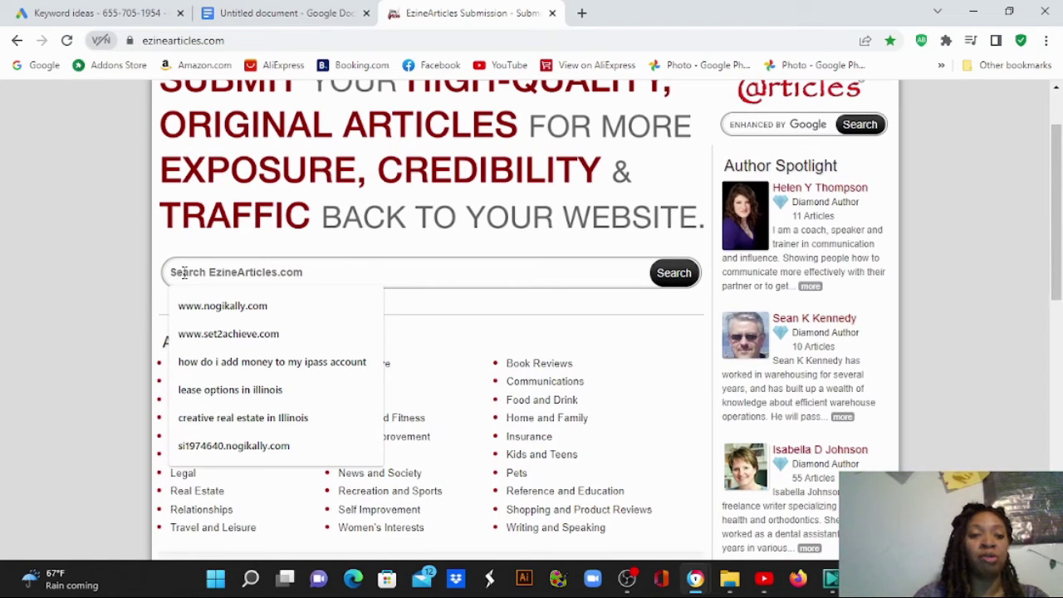
type("Carpenteeer")
key("BackSpace")
key("BackSpace")
type("ry")
key("Return")
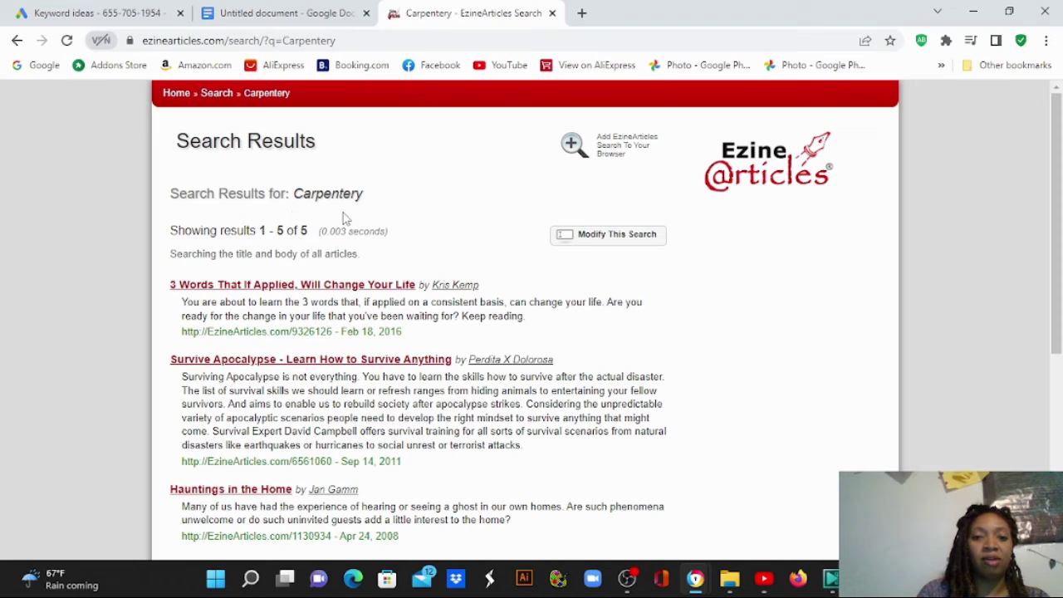
Return to the EzineArticles home page and clear the previous term "Carpentery" from the article search
left_click_drag(1057, 199, 1059, 142)
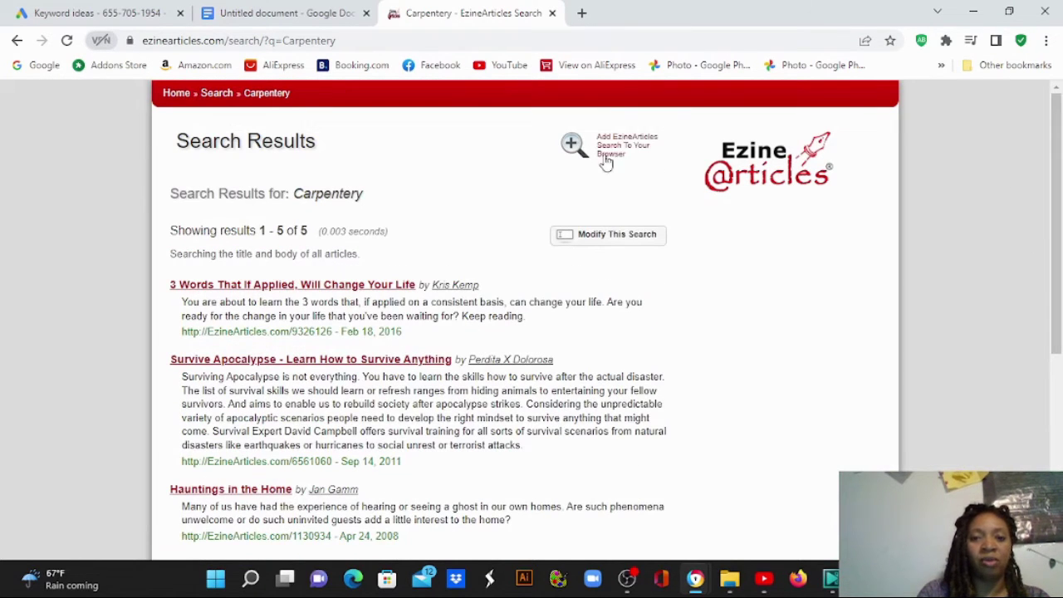
left_click(15, 40)
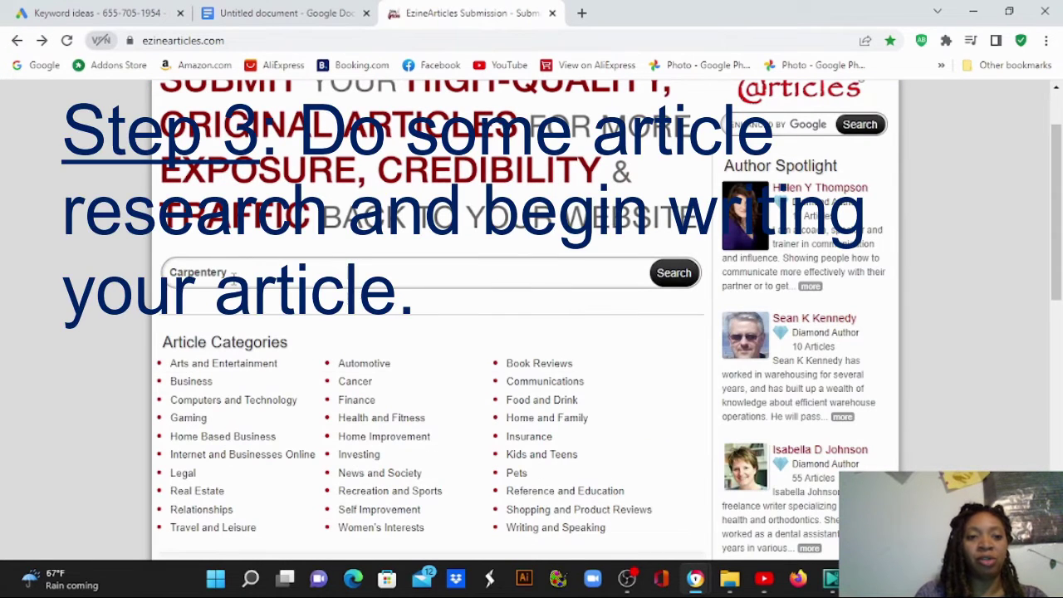
key("BackSpace")
key("BackSpace")
key("BackSpace")
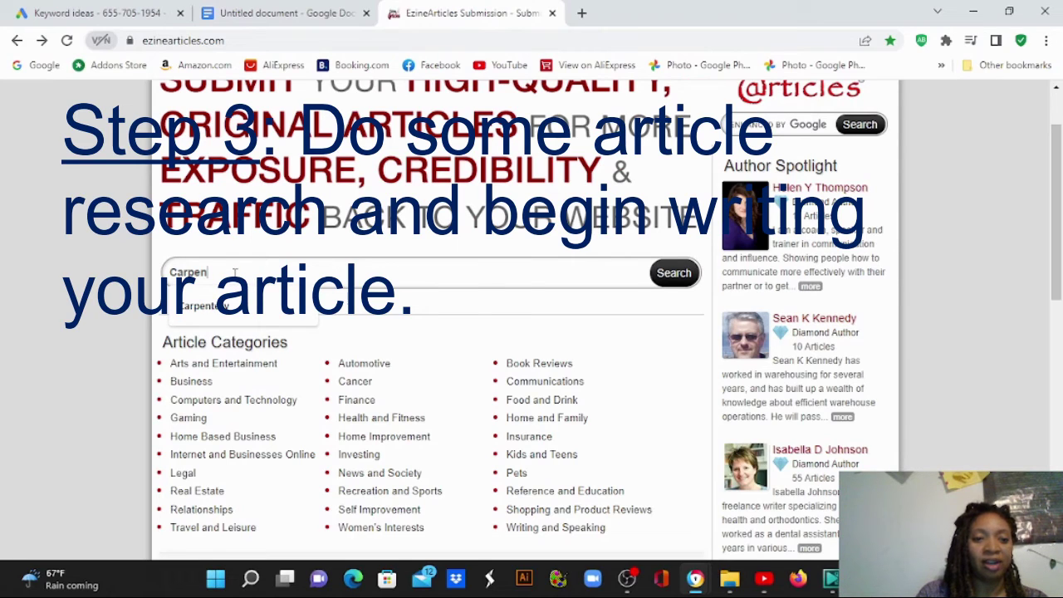
key("BackSpace")
key("BackSpace")
key("BackSpace")
key("BackSpace")
key("BackSpace")
key("BackSpace")
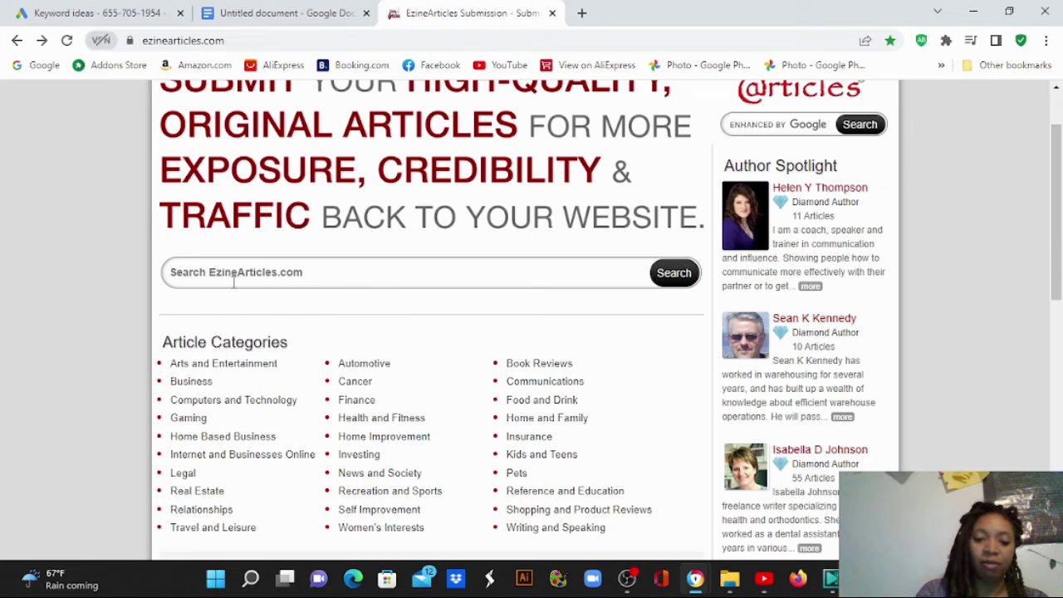
Search EzineArticles for articles on "Fitness trainer"
type("Fitness ")
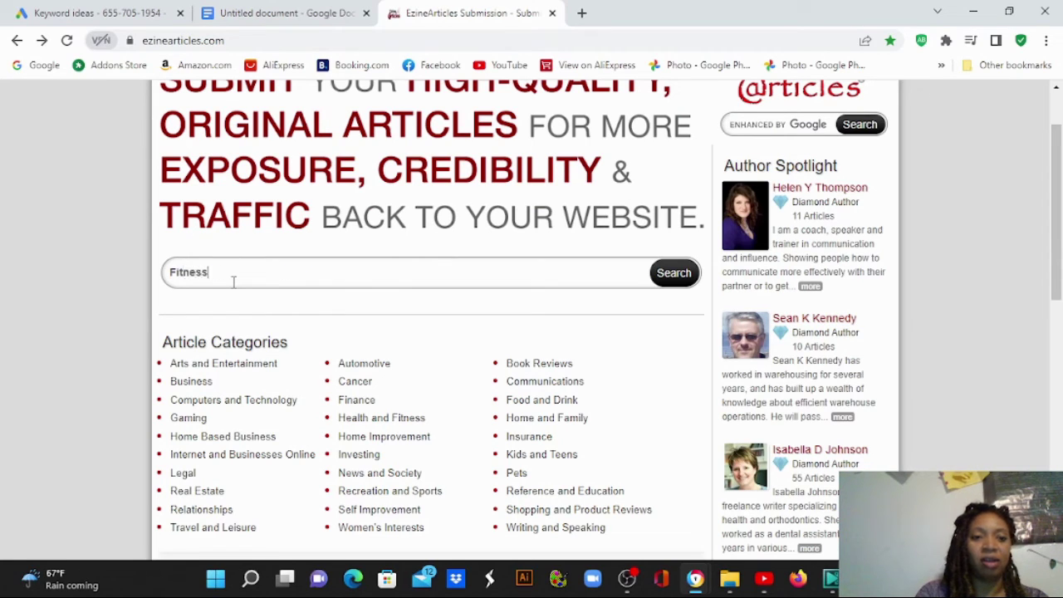
type("ti")
key("BackSpace")
type("r")
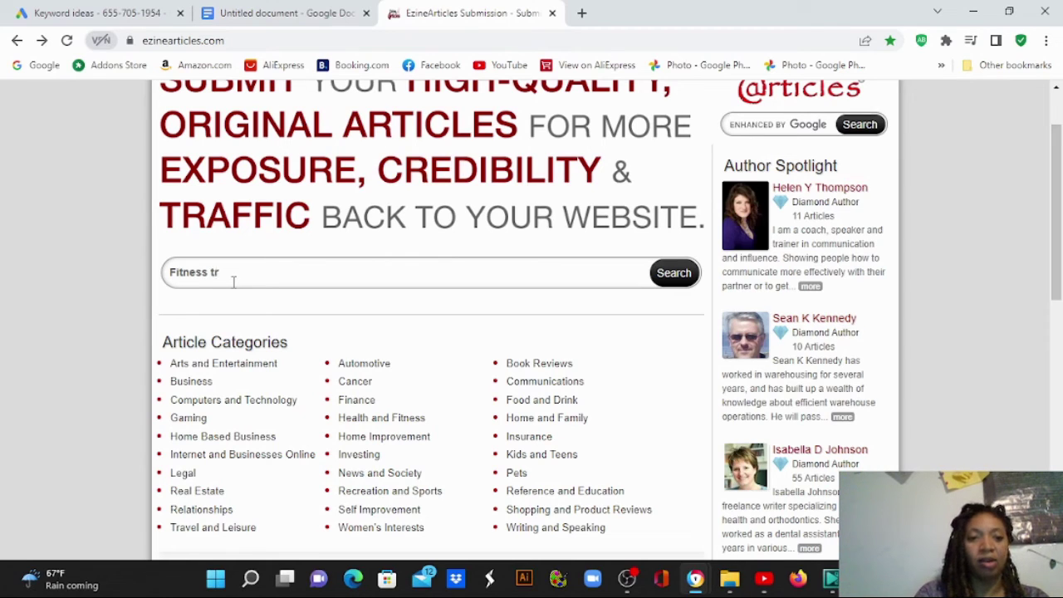
type("ainee")
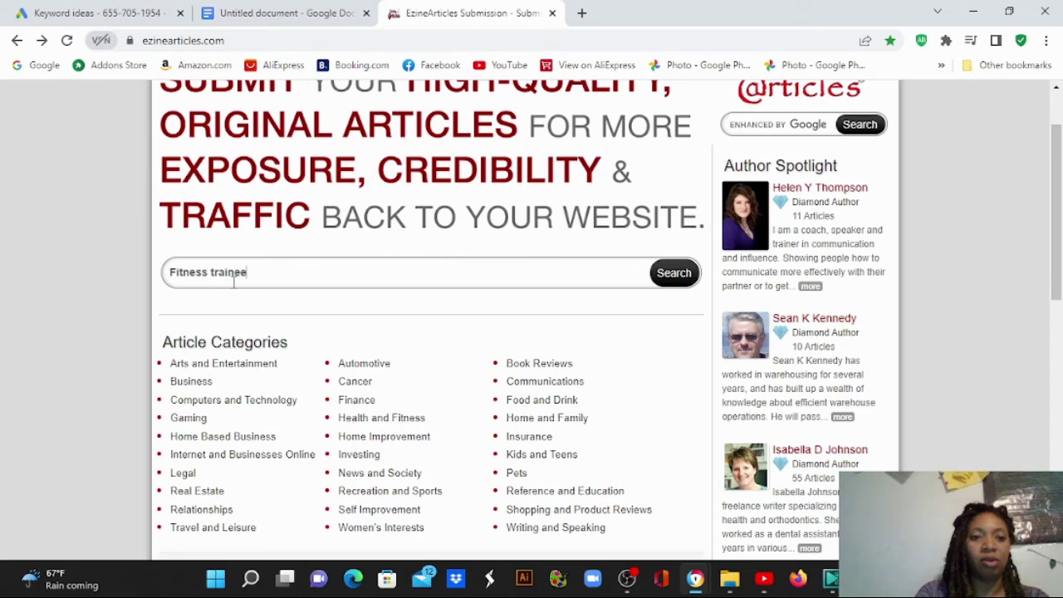
key("BackSpace")
type("r")
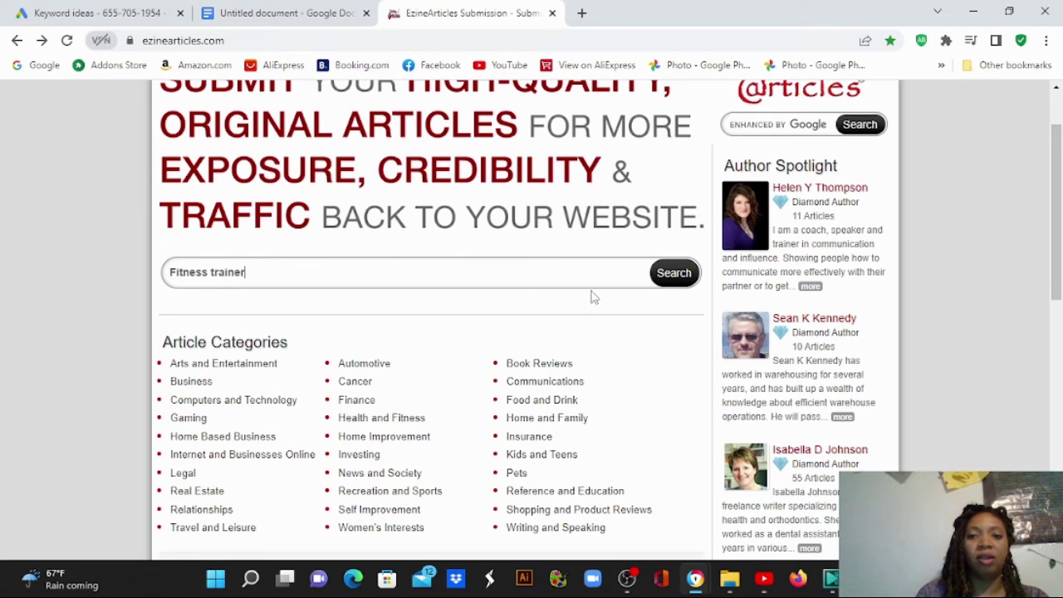
left_click(669, 276)
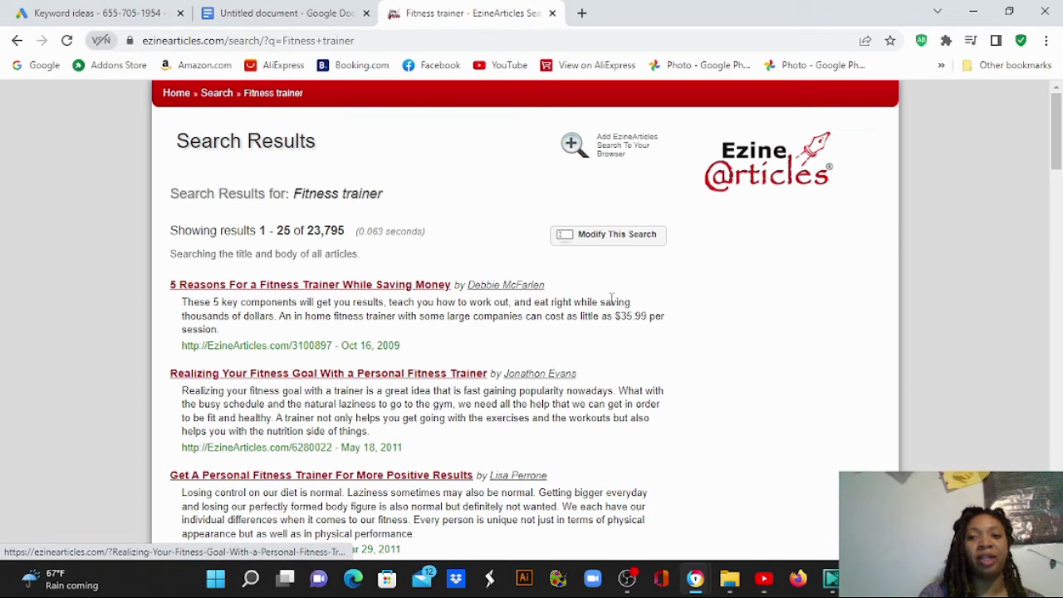
Open the article "Realizing Your Fitness Goal With a Personal Fitness Trainer" and read through its body text, dismissing the pop-up advertisement
left_click_drag(1050, 140, 1050, 167)
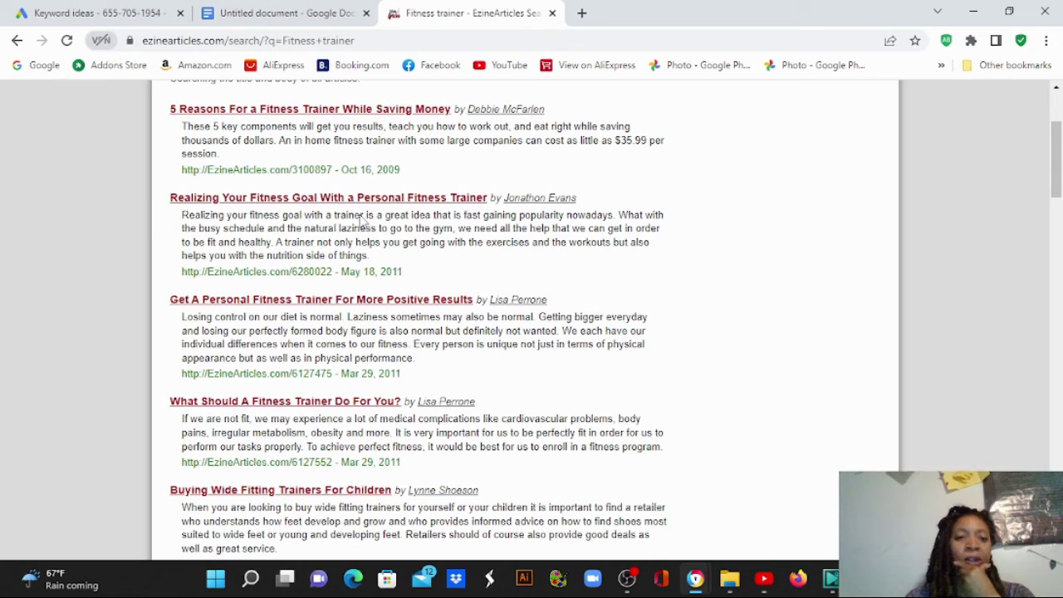
left_click(316, 206)
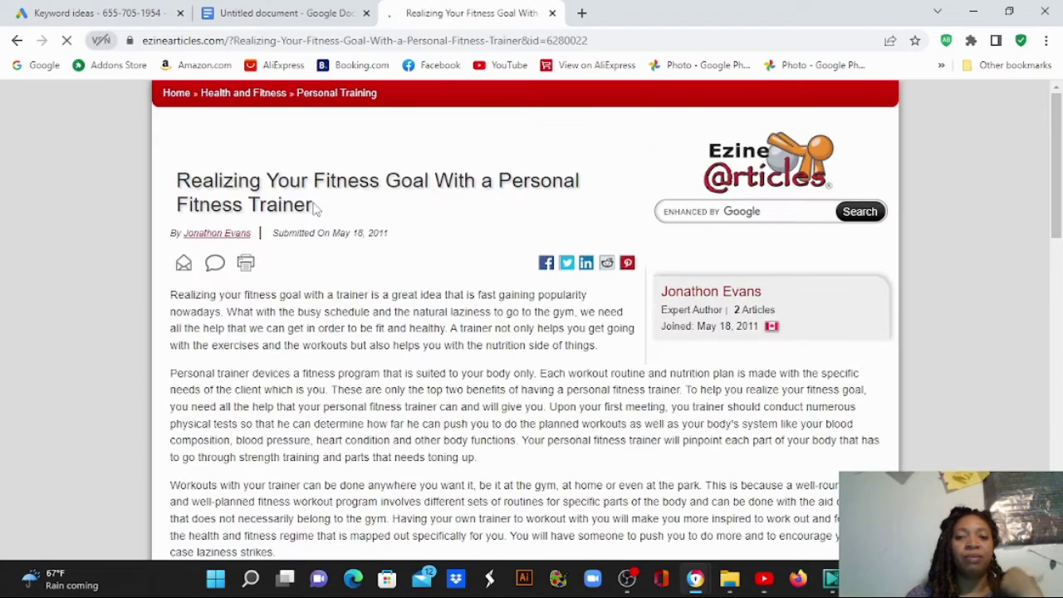
left_click_drag(1059, 174, 1055, 211)
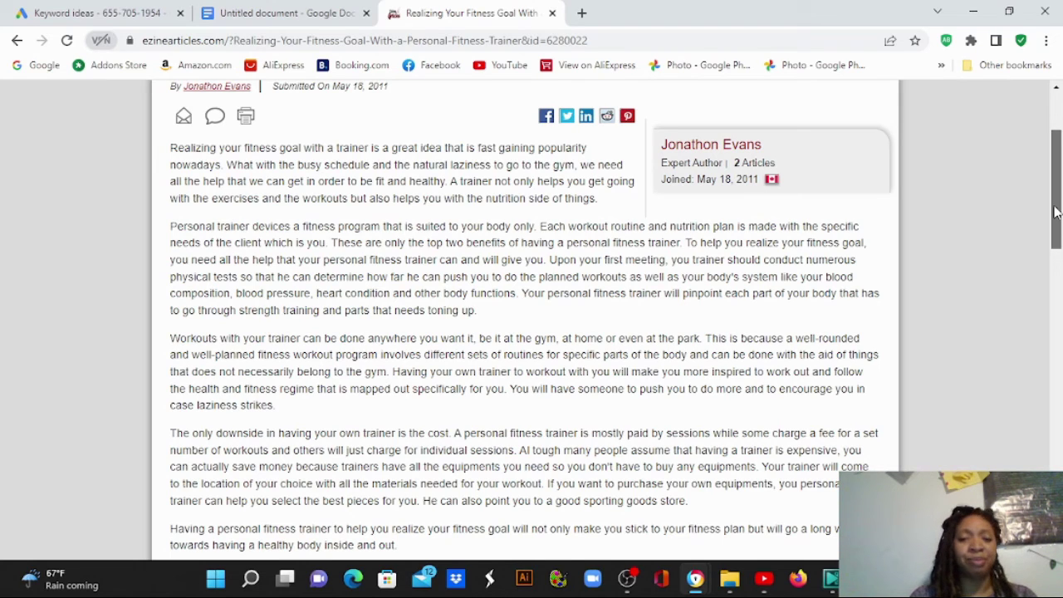
mouse_move(546, 27)
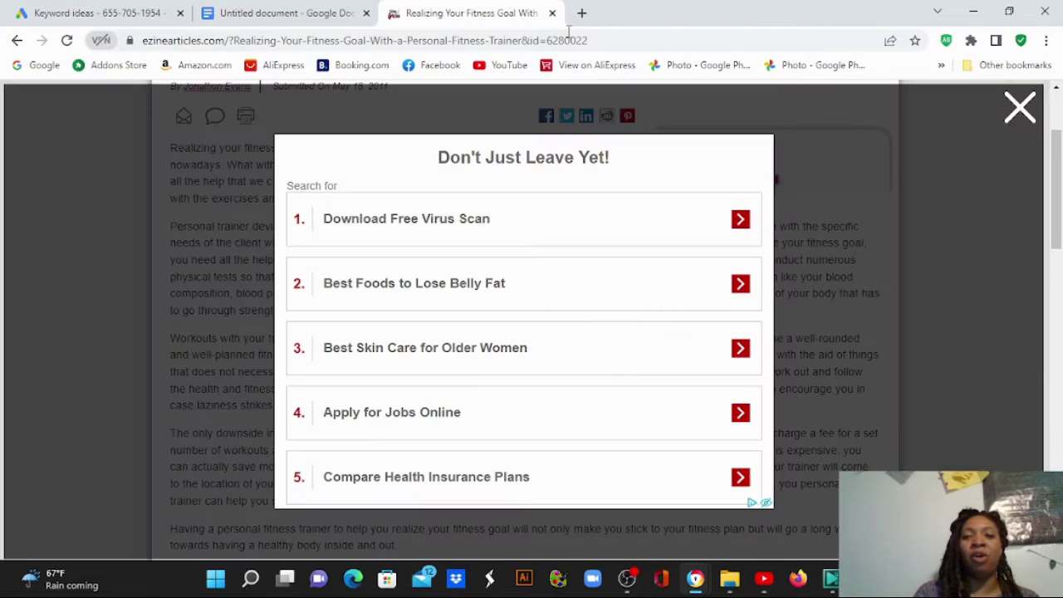
left_click(1020, 108)
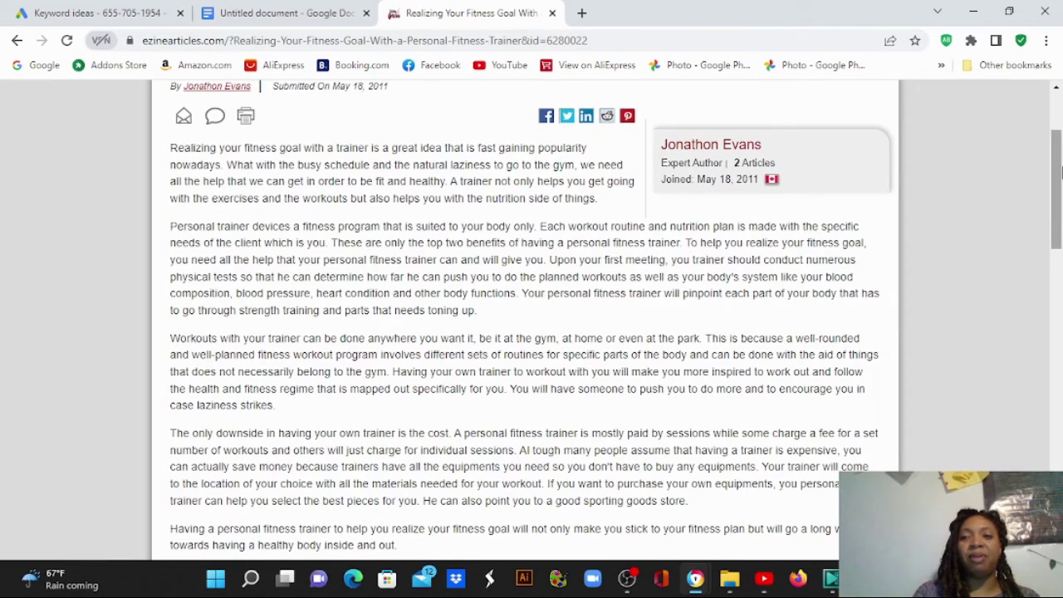
mouse_move(1059, 170)
left_mouse_down()
mouse_move(1060, 143)
mouse_move(1059, 155)
left_mouse_up()
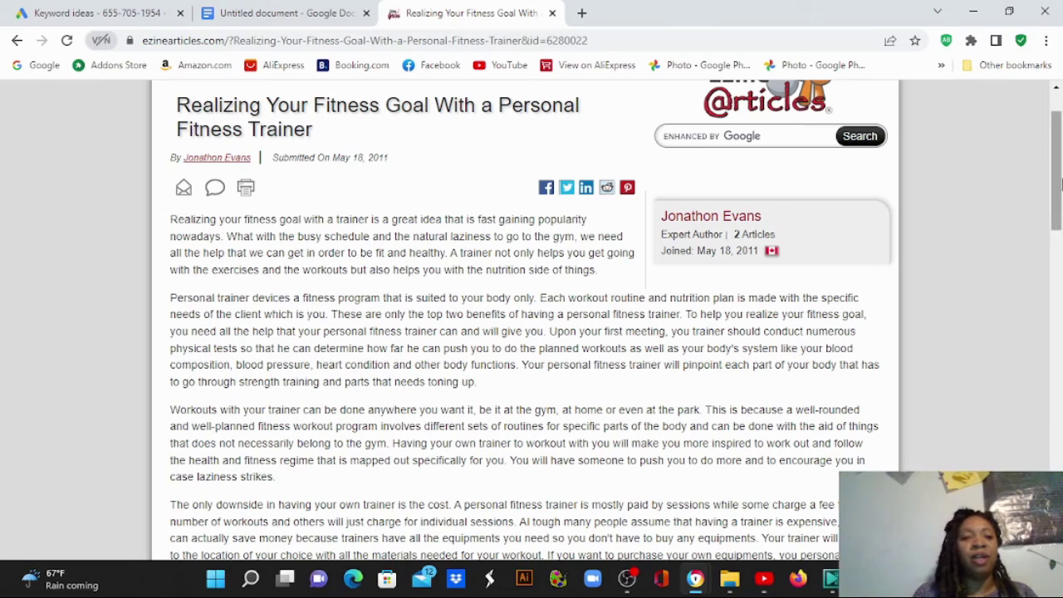
left_click_drag(1059, 184, 1060, 211)
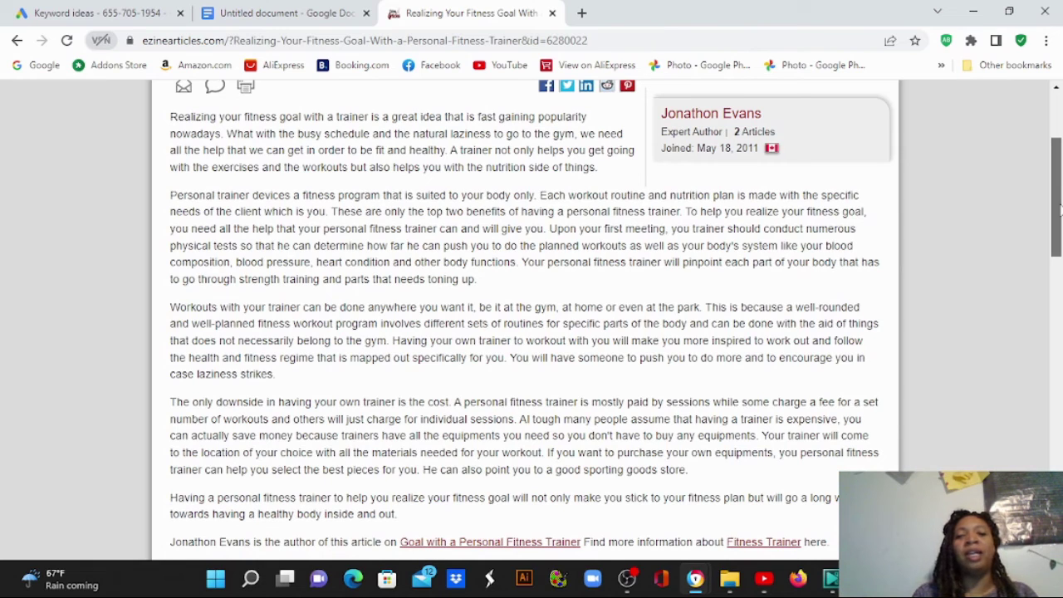
left_click_drag(1060, 211, 1060, 209)
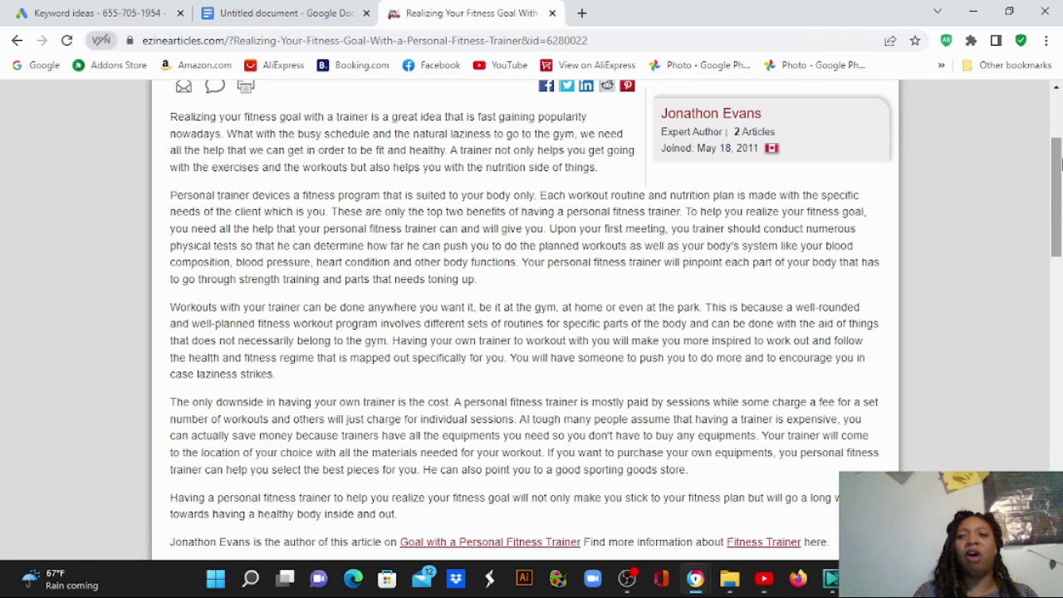
mouse_move(1058, 184)
left_mouse_down()
mouse_move(1059, 119)
mouse_move(1060, 166)
left_mouse_up()
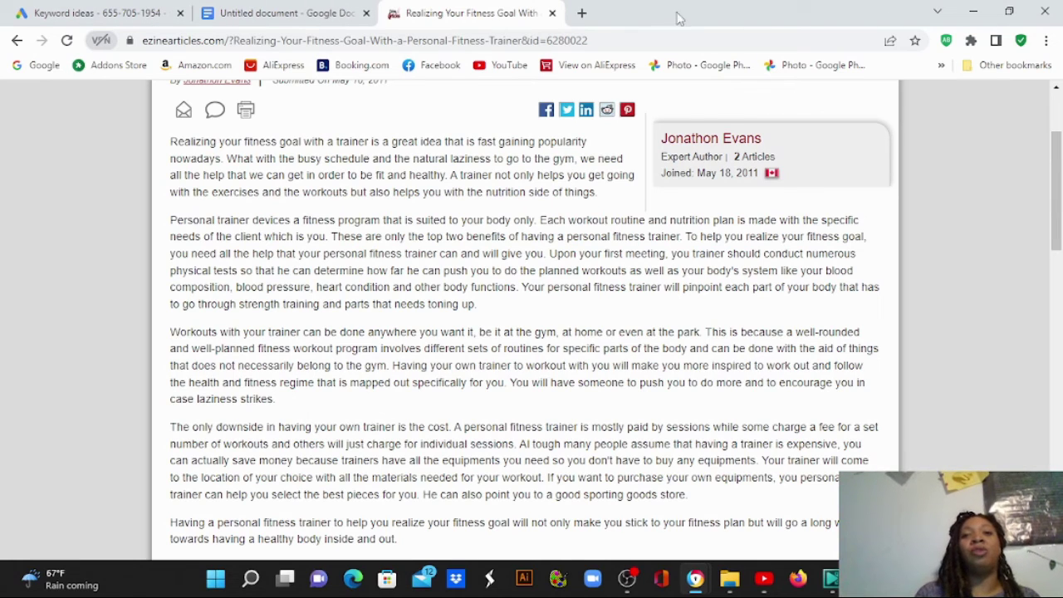
left_click(583, 14)
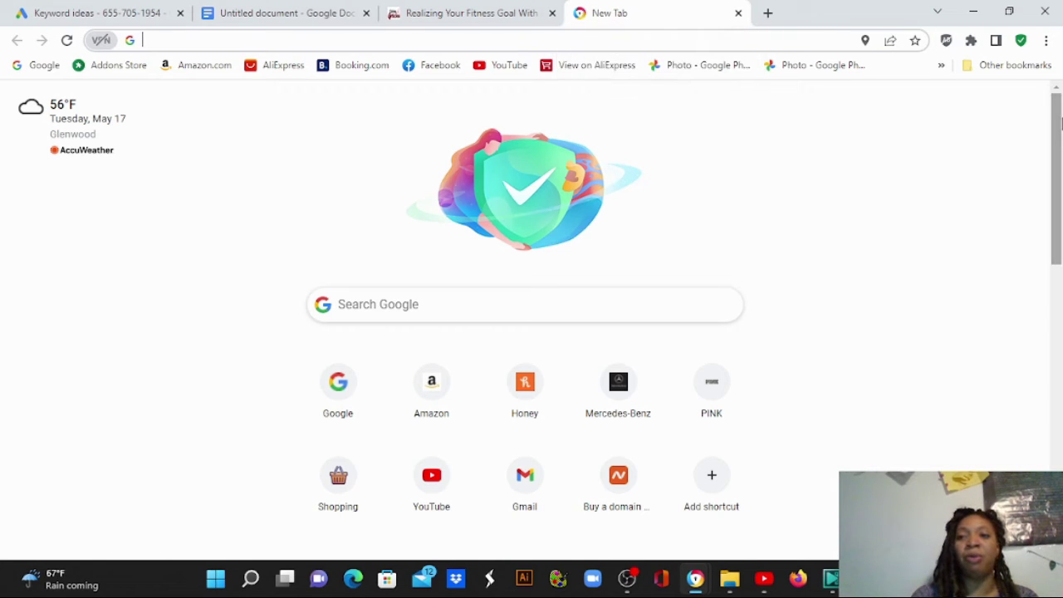
left_click_drag(1062, 146, 1056, 101)
In the Google Docs keyword document, add five blank lines below the final "mobile braiding near me" line
left_click(259, 10)
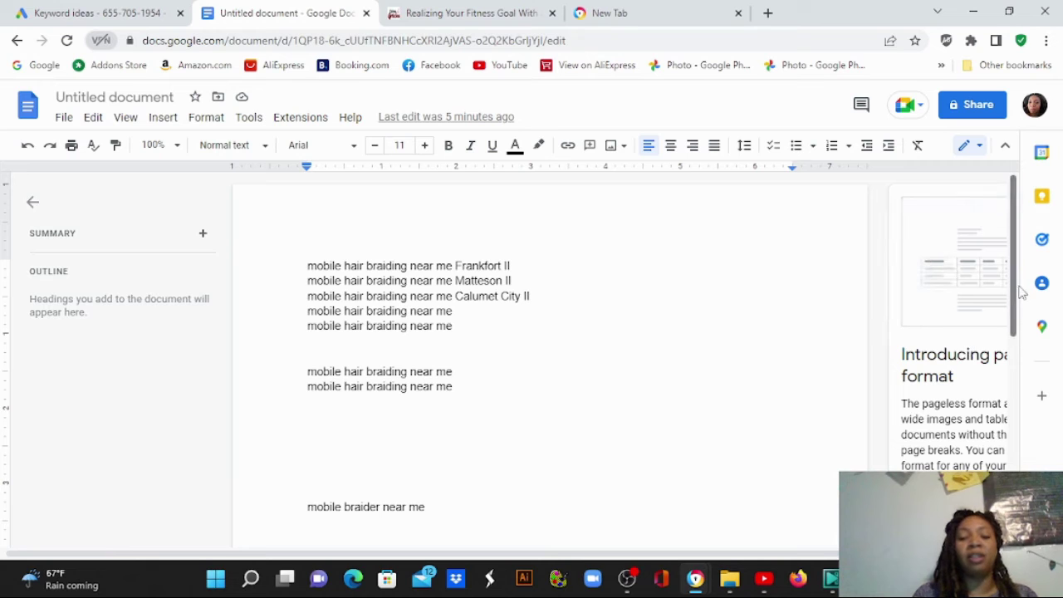
scroll(1011, 322, "down", 1)
left_click_drag(1011, 322, 1027, 420)
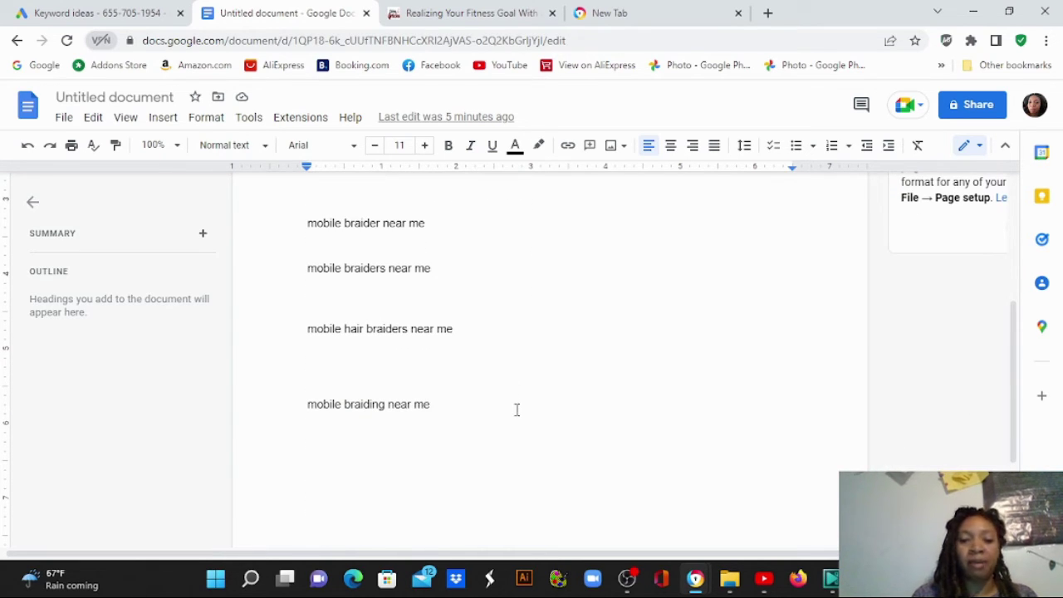
key("Return")
key("Return")
key("Return")
key("Return")
key("Return")
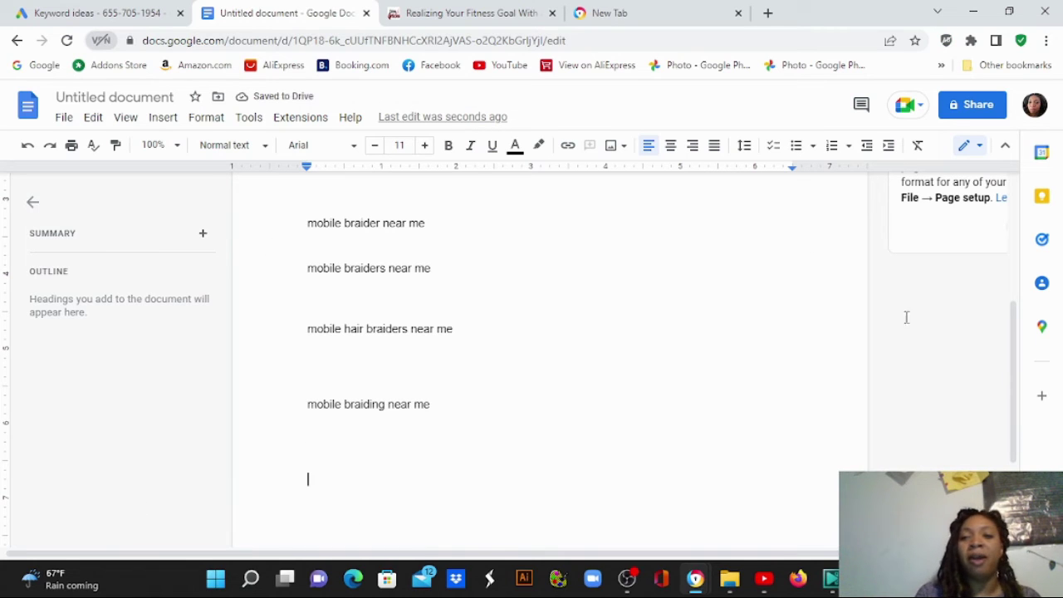
Review the city keyword lines in the document and compare them with the search volumes and competition in the Google Ads keyword ideas
left_click_drag(1012, 378, 1021, 274)
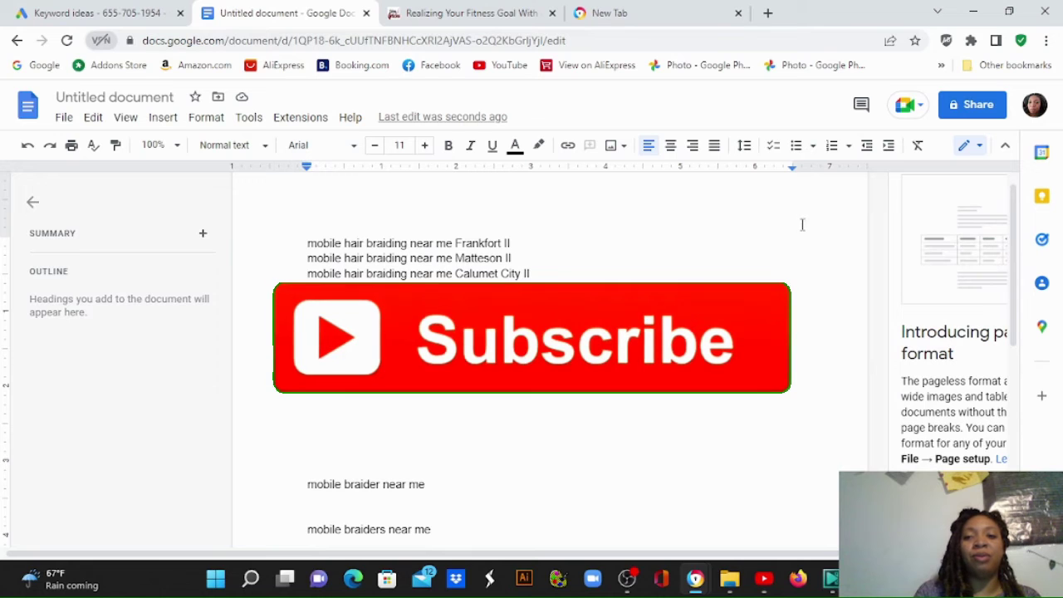
scroll(1017, 250, "up", 1)
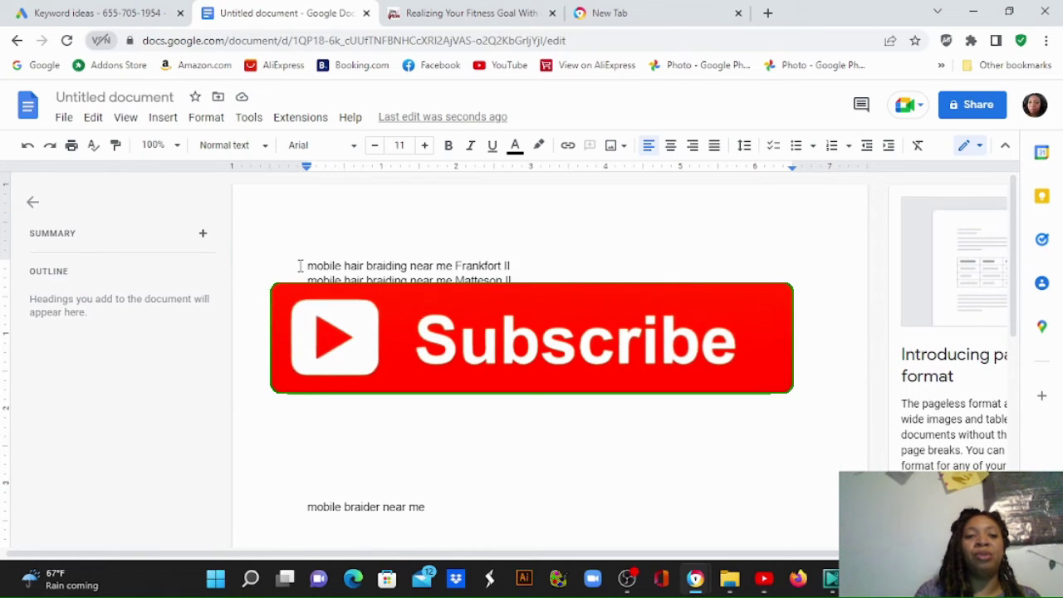
left_click(81, 13)
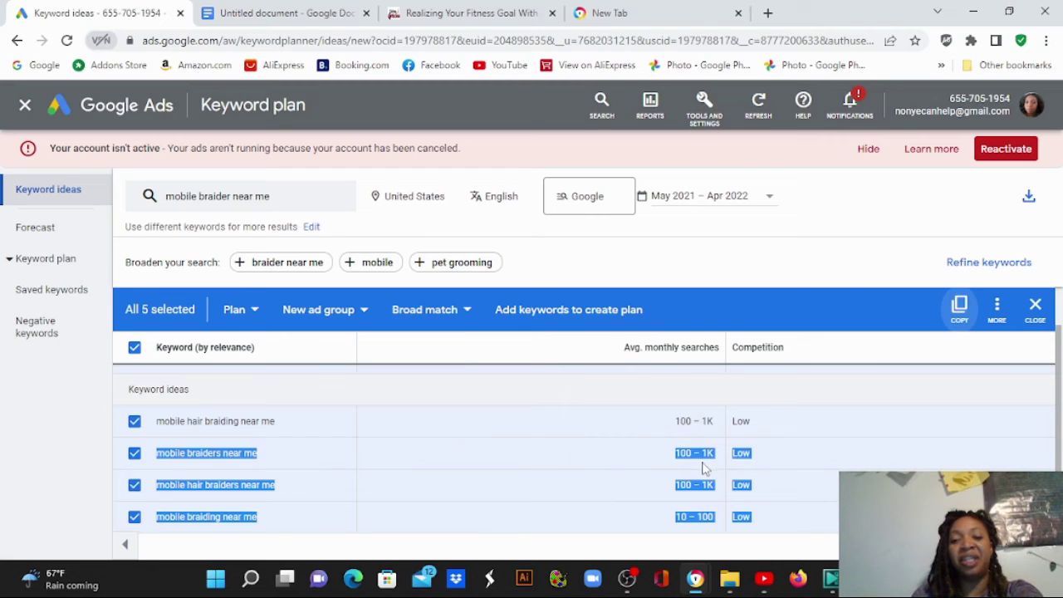
left_click(1061, 399)
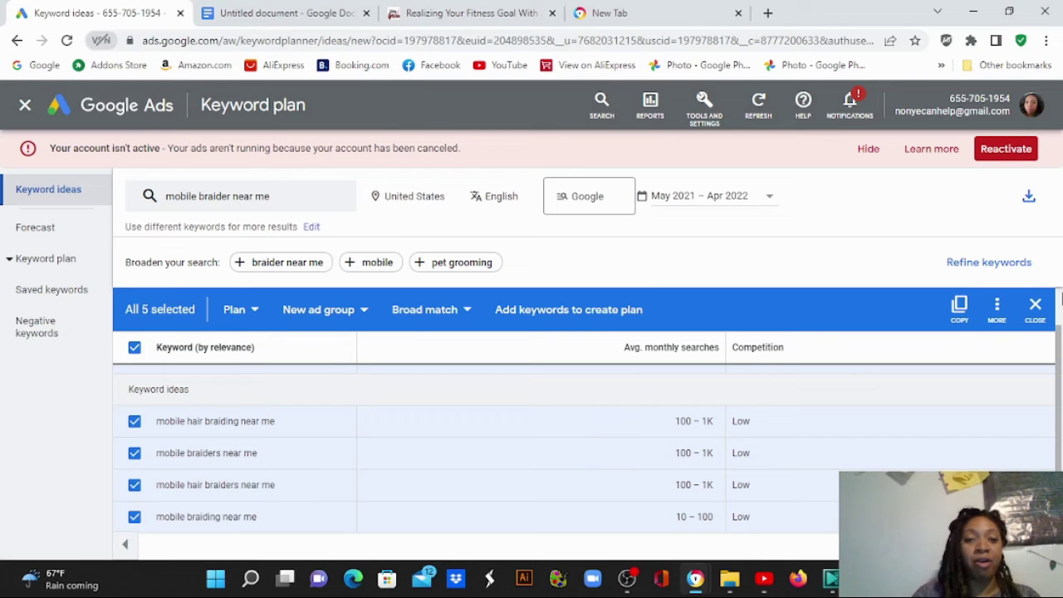
left_click(318, 12)
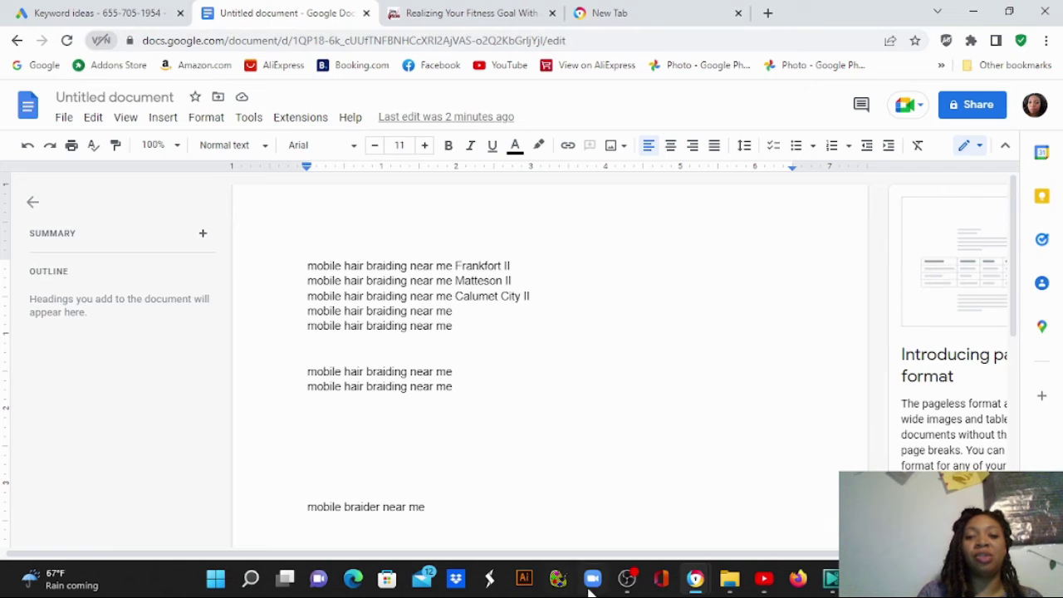
Switch to OBS Studio and select the display capture scene named "Scene"
mouse_move(690, 588)
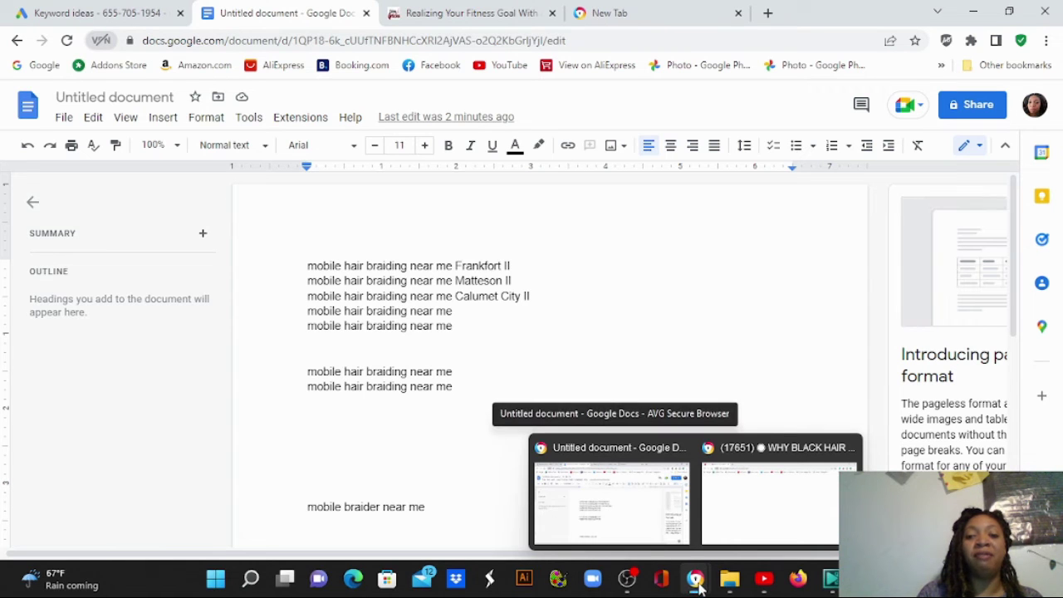
left_click(627, 579)
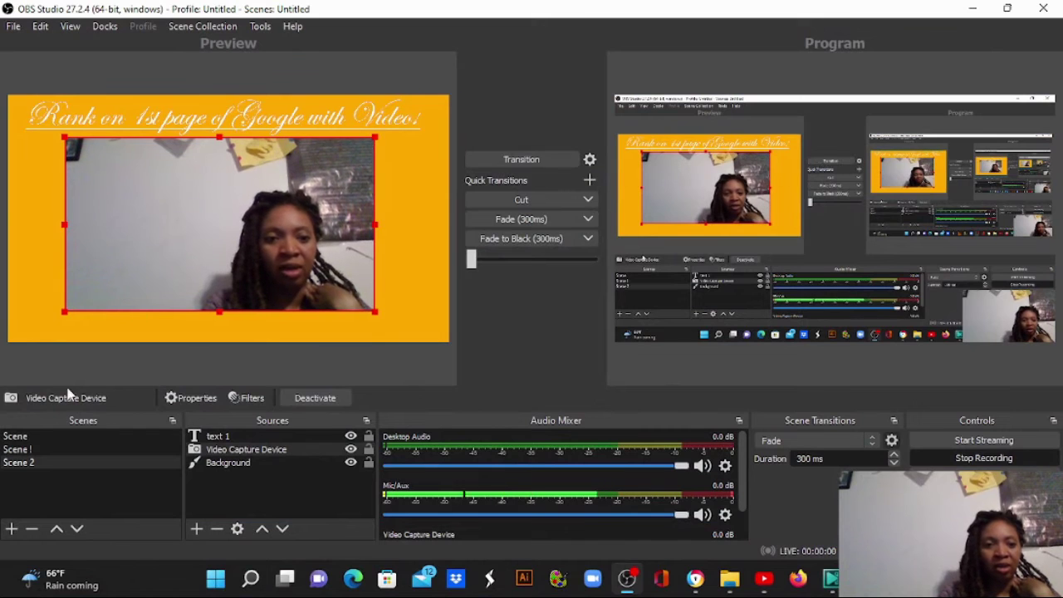
left_click(18, 437)
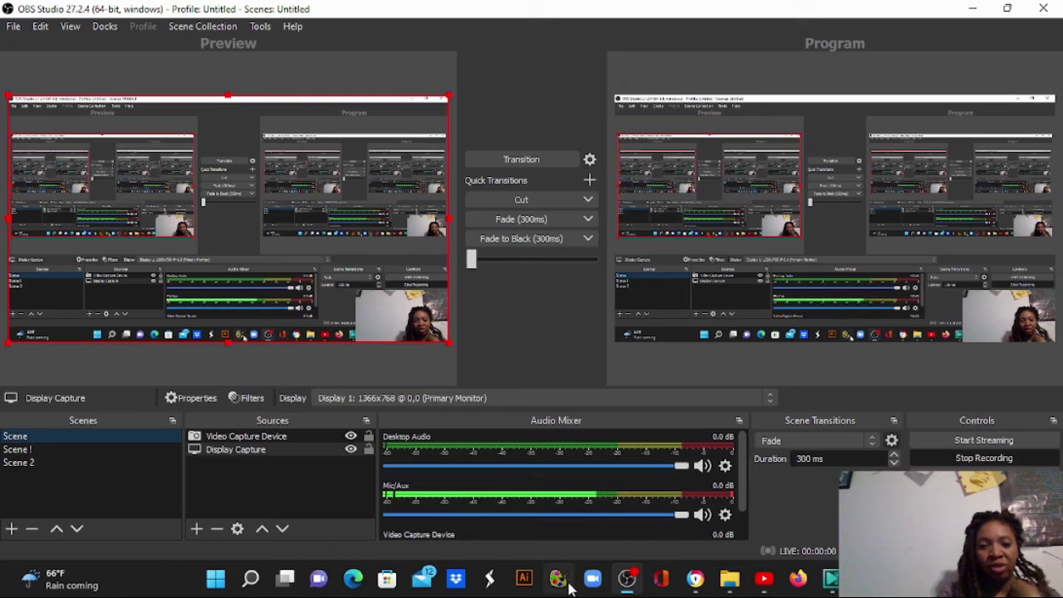
In YouTube Studio, examine the title, description and tags of the "Mobile Braider Near Me" video, checking them against the Google Docs keyword list
left_click(694, 579)
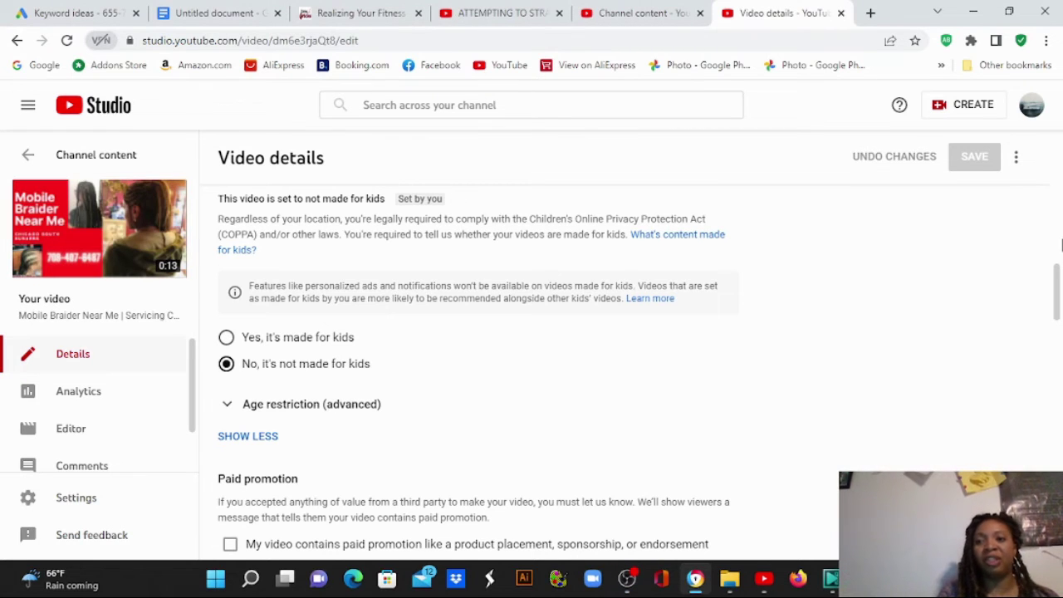
left_click_drag(1061, 278, 1060, 125)
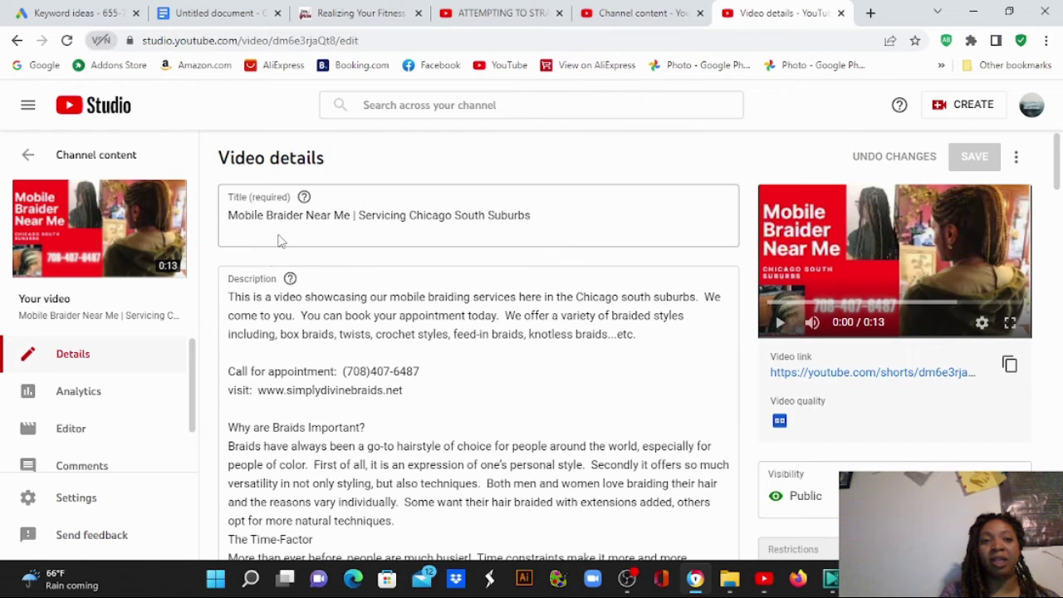
left_click(199, 17)
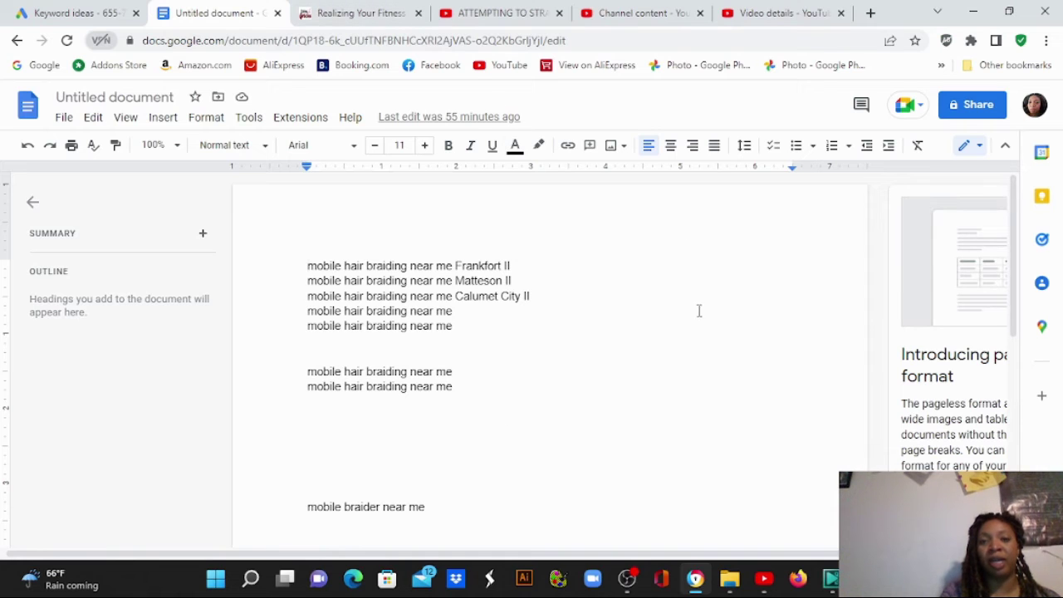
left_click(757, 13)
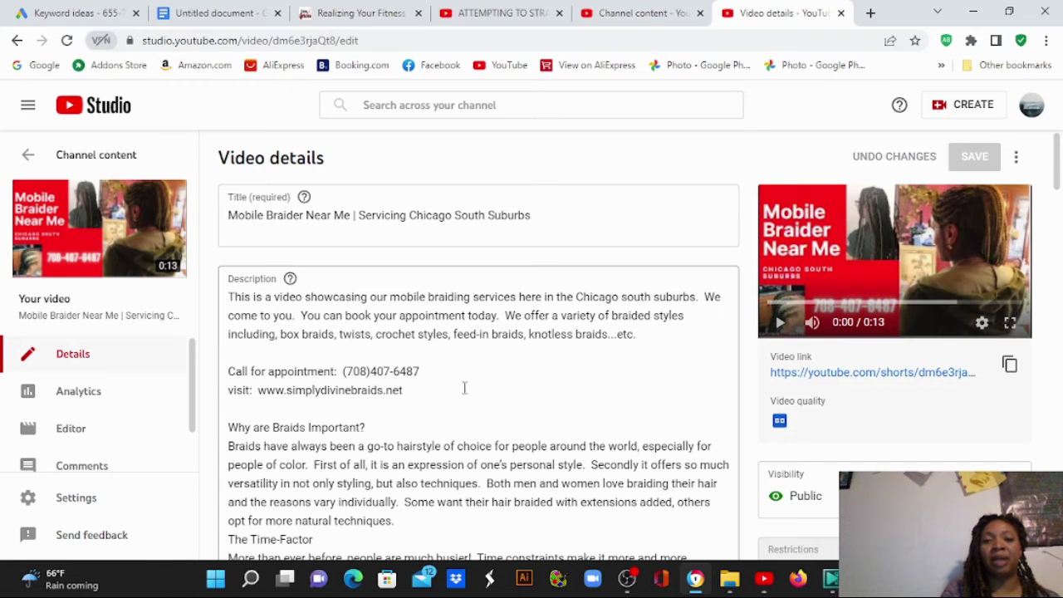
left_click_drag(1059, 170, 1036, 386)
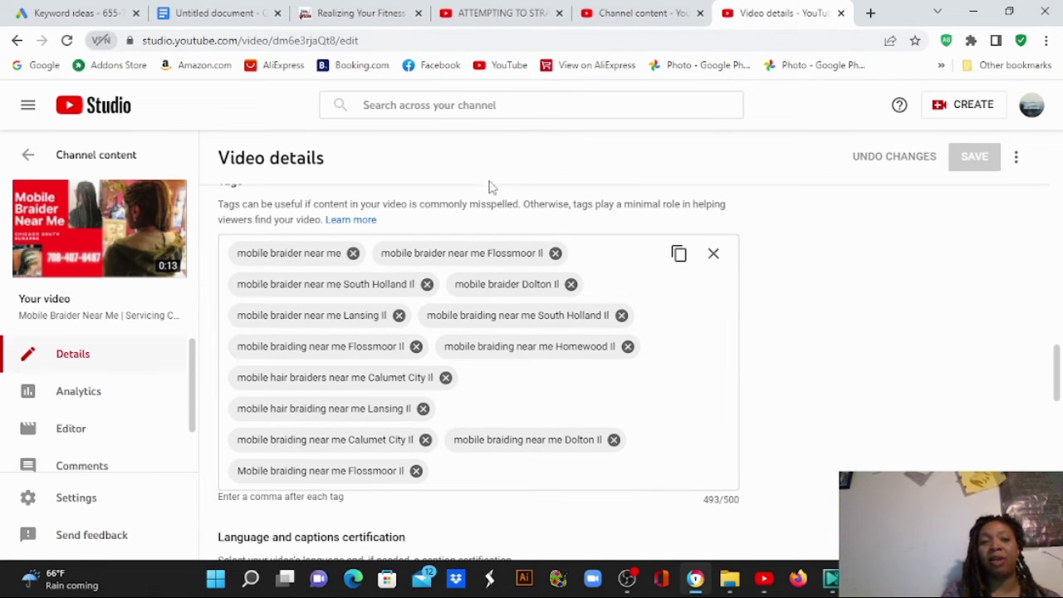
Check the Google Docs keyword document, and review the tags and description of the "Mobile Braider Near Me" video in YouTube Studio
left_click(183, 14)
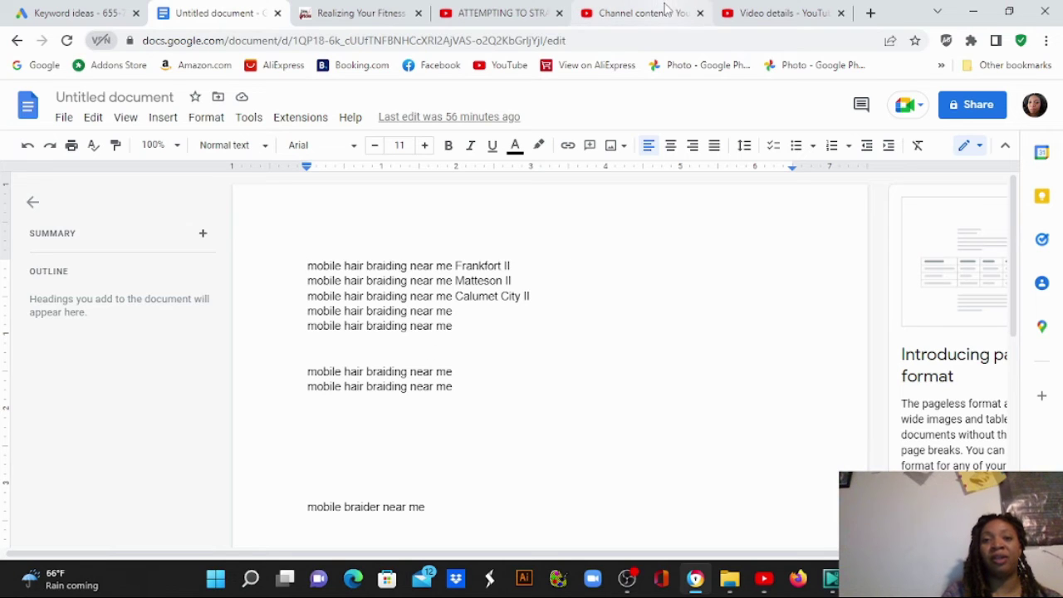
left_click(735, 22)
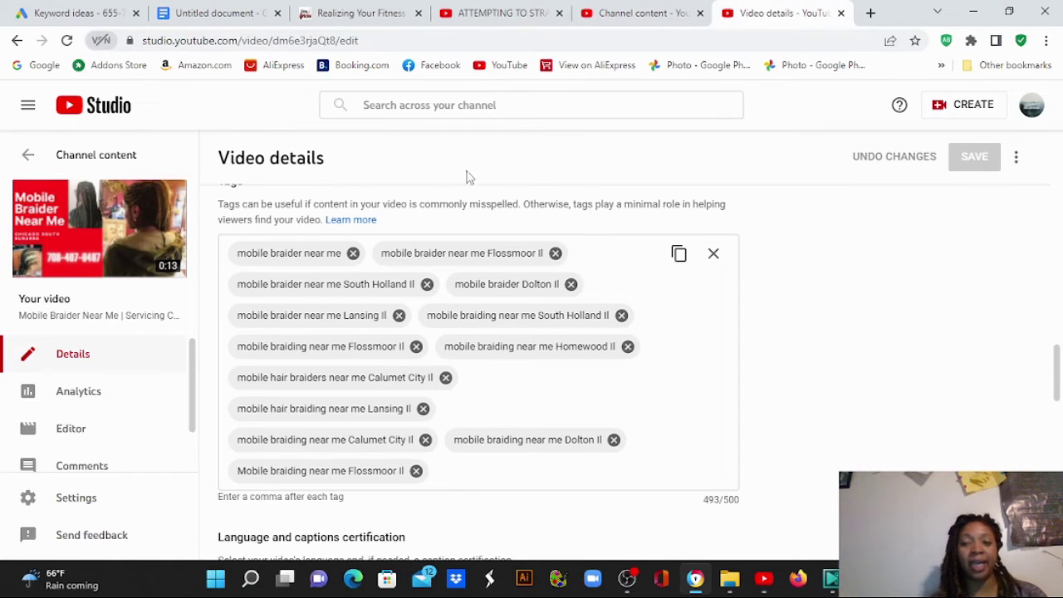
left_click_drag(1059, 380, 1060, 202)
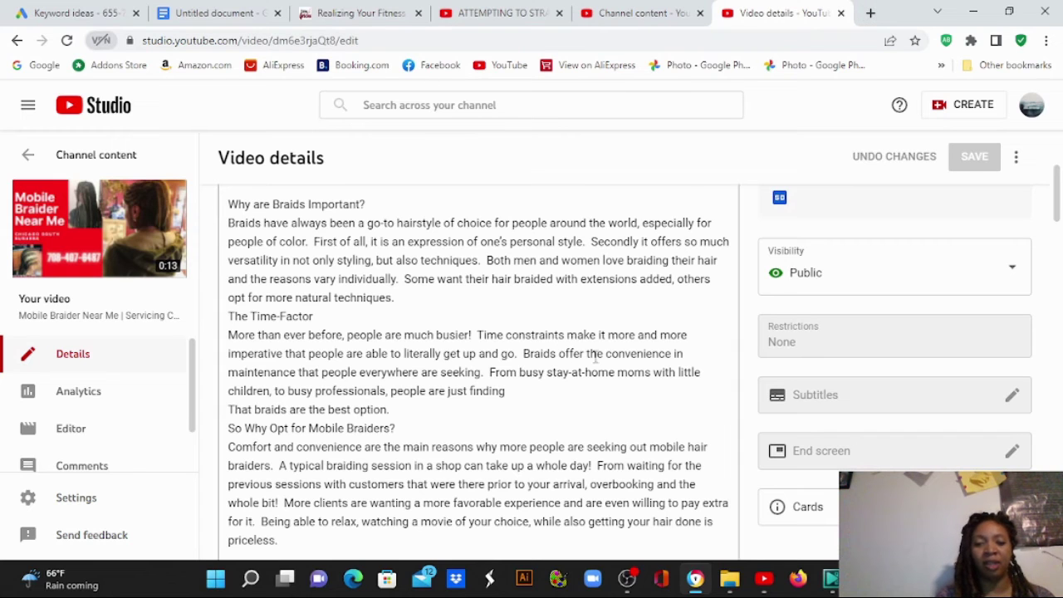
Switch to OBS Studio and transition the program output to "Scene 2", the webcam scene titled "Rank on 1st page of Google with Video!"
left_click(623, 585)
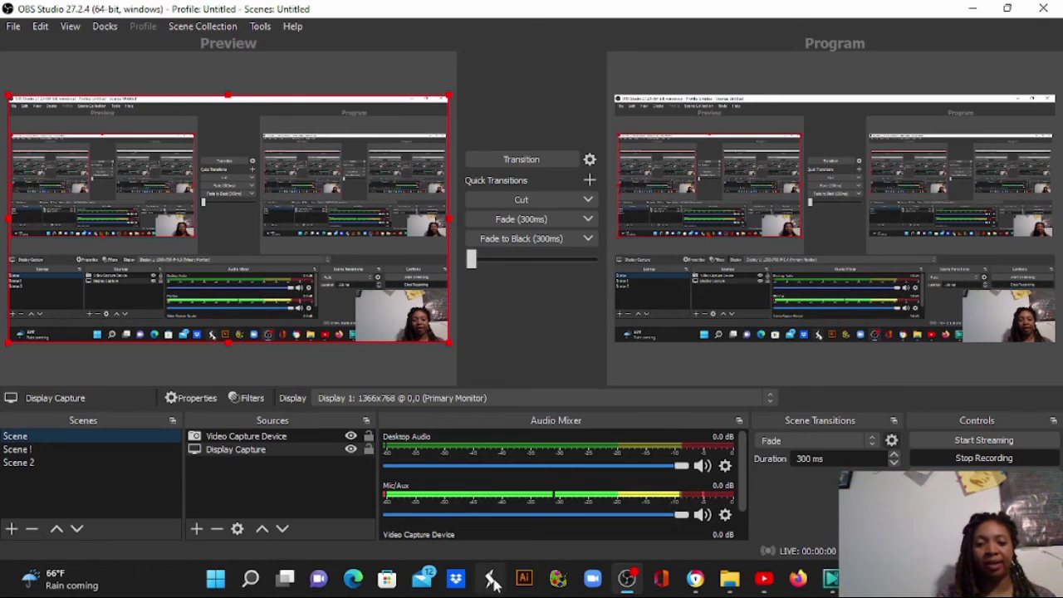
left_click(520, 159)
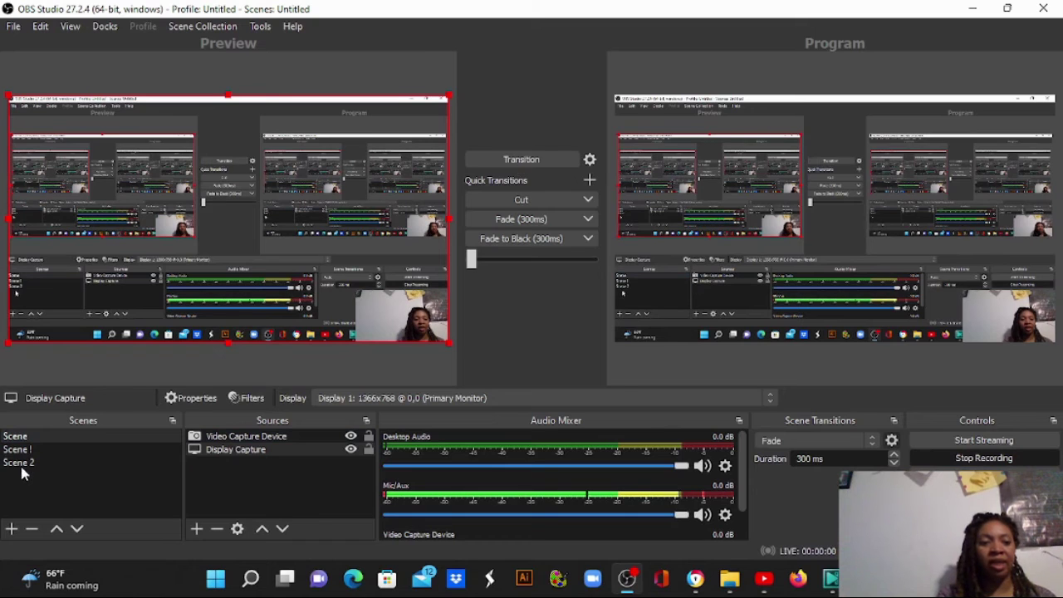
left_click(20, 438)
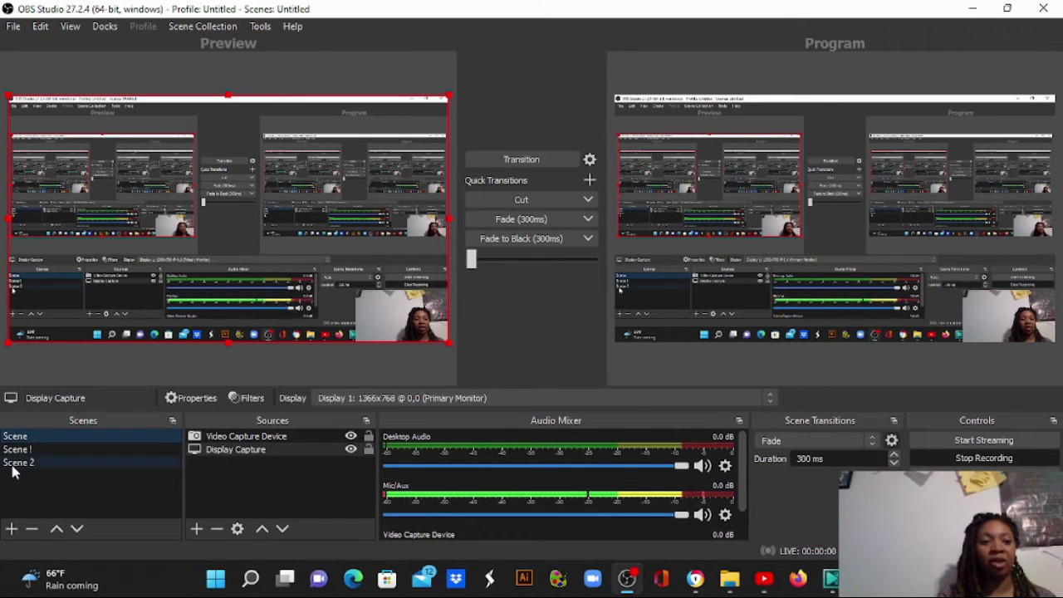
left_click(15, 462)
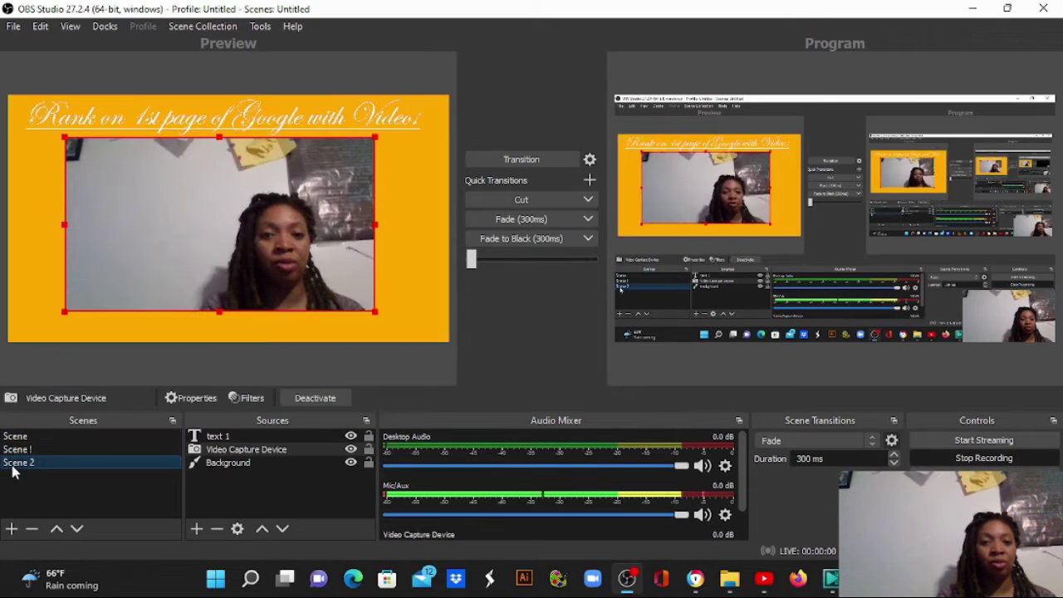
left_click(519, 159)
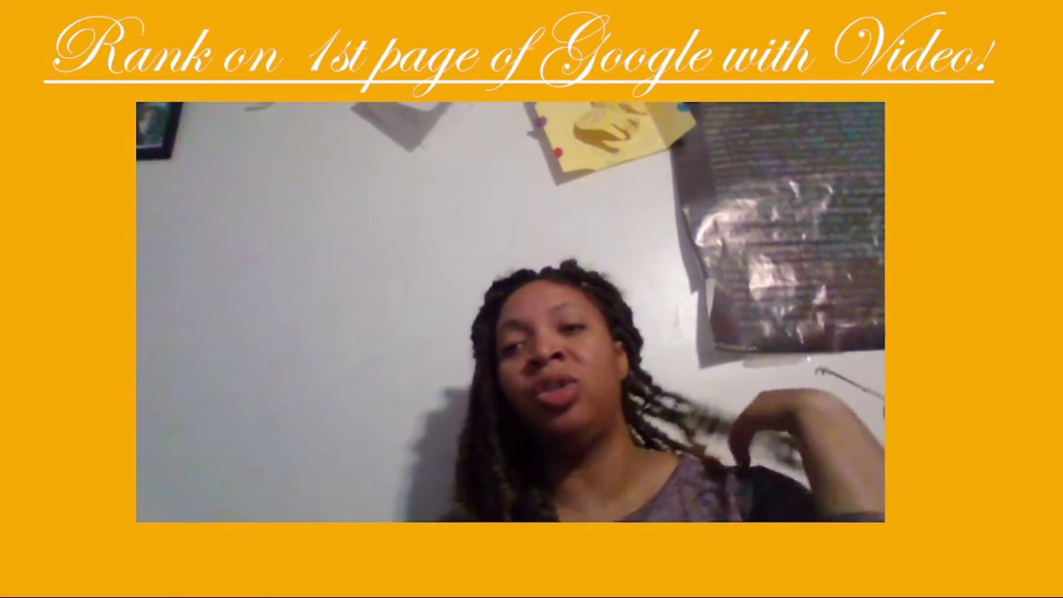